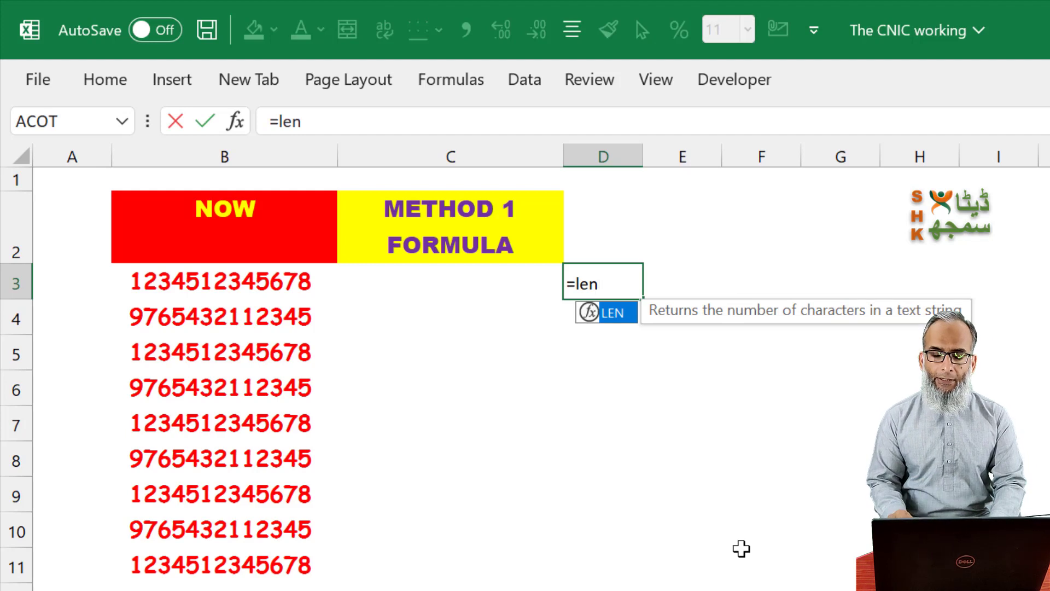
Count the characters of B3 with the formula =LEN(B3) in D3, and clear D3 after checking
key("Tab")
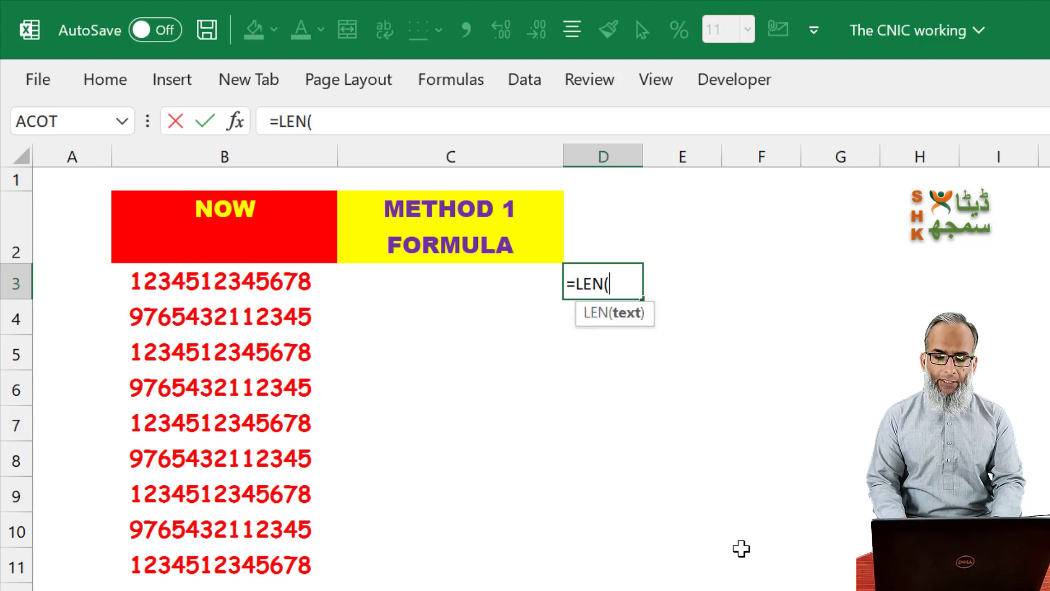
key("Left")
key("Left")
type(")")
key("Return")
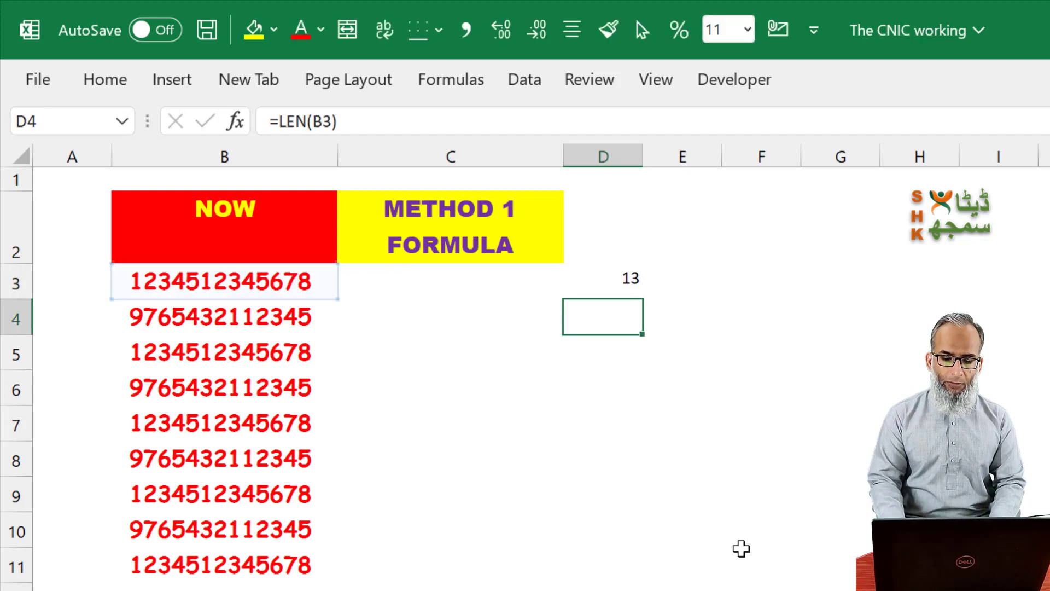
key("Up")
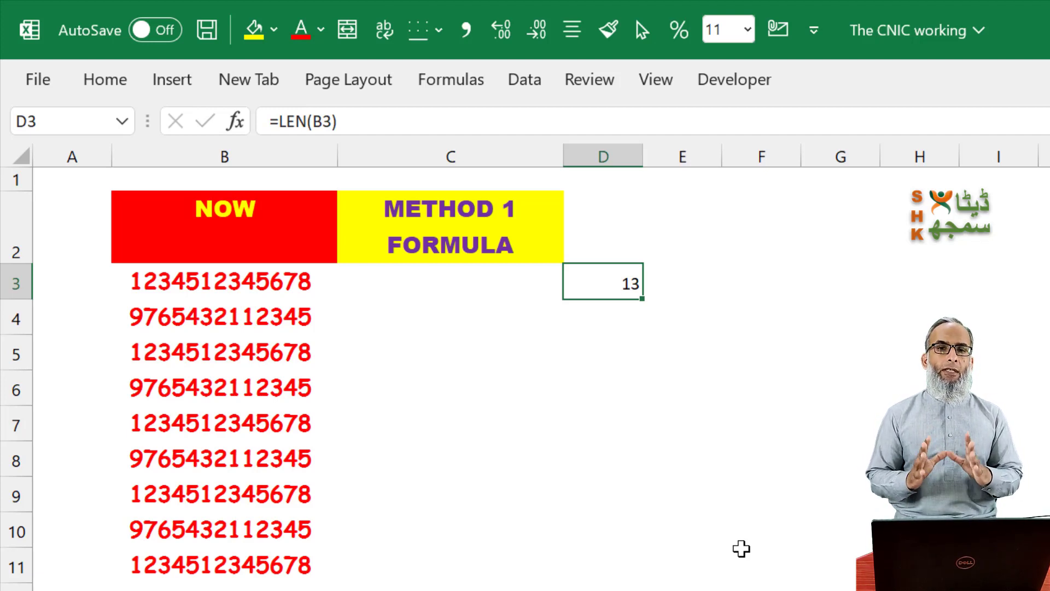
key("Left")
key("Left")
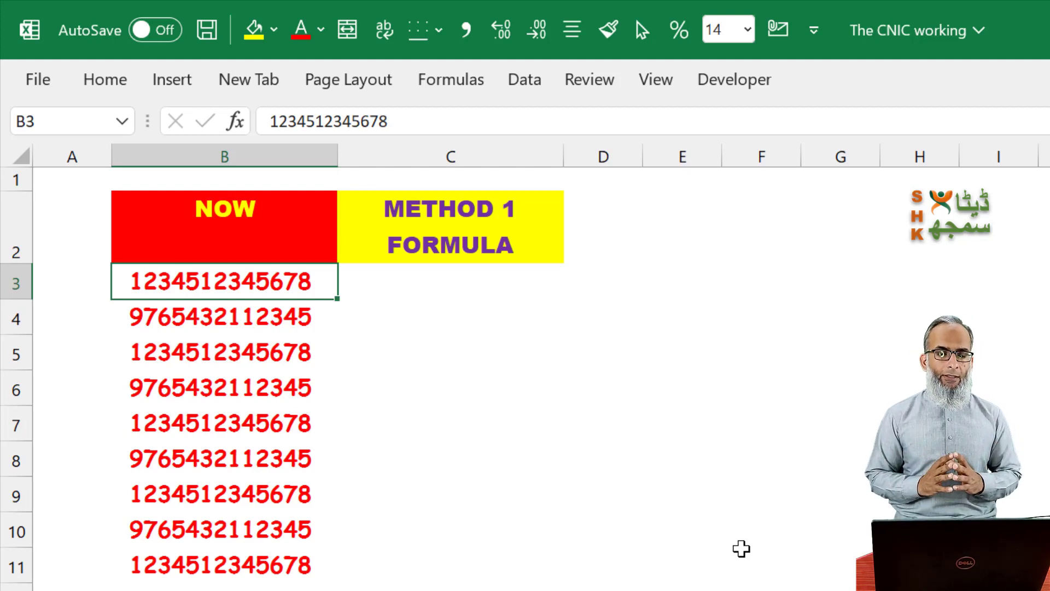
Enter =REPLACE(B3,6,0,"-") in C3 to insert a hyphen after the fifth digit of the number
key("Right")
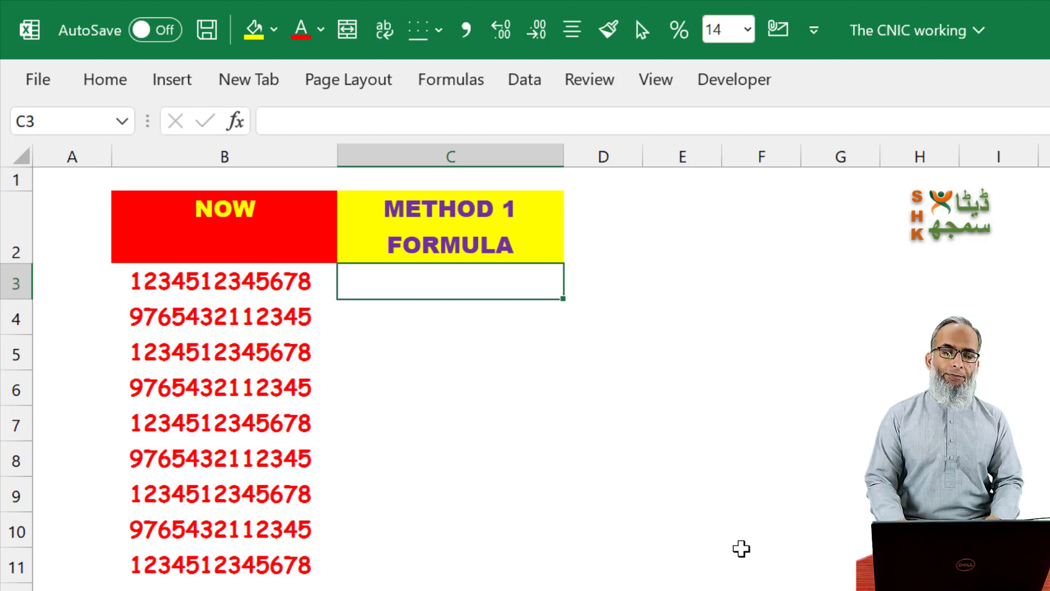
key("Left")
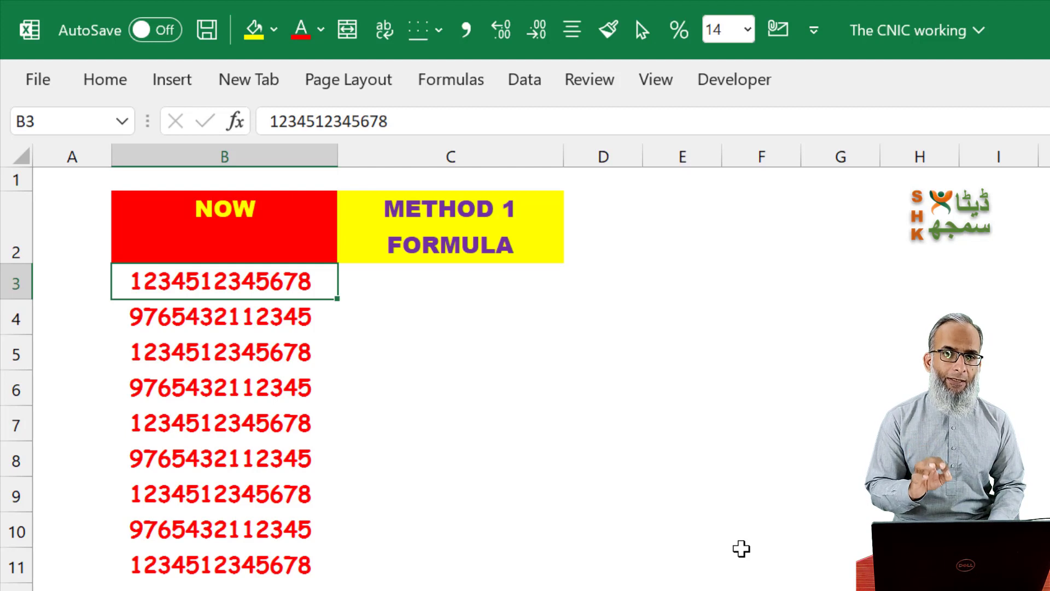
key("Right")
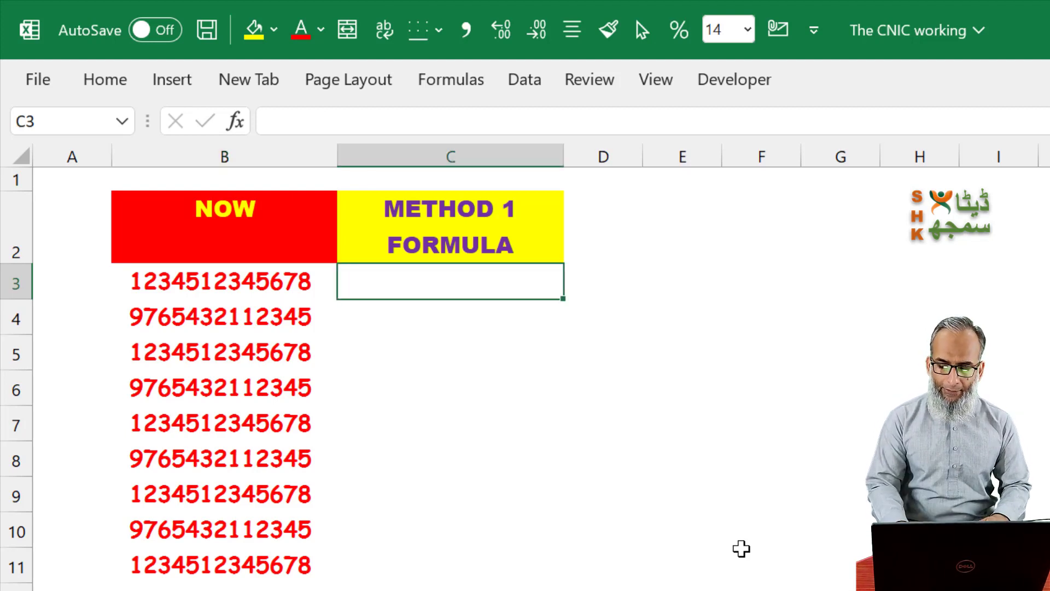
type("=repl")
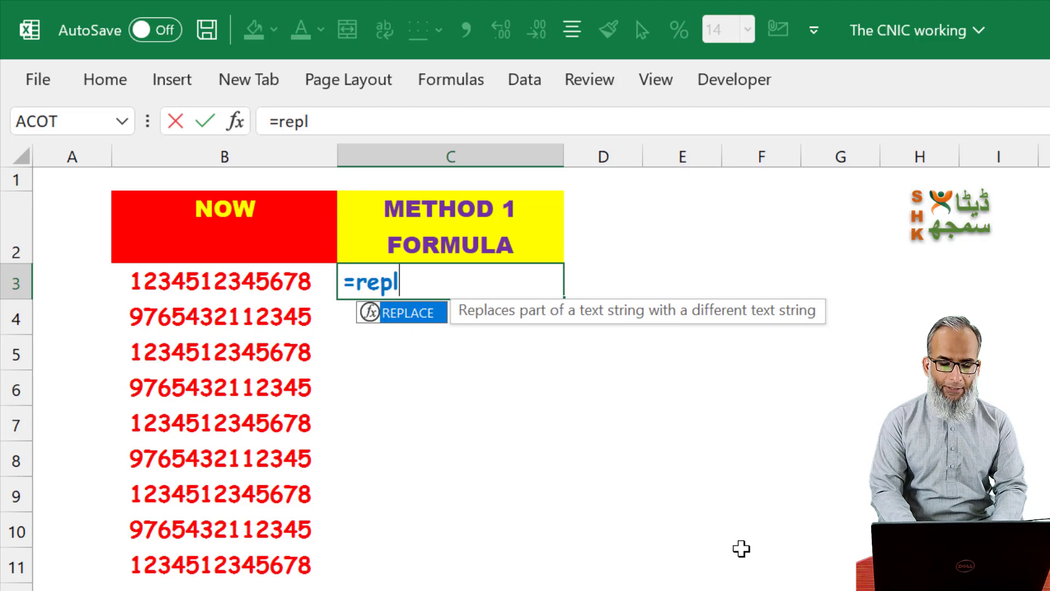
key("Tab")
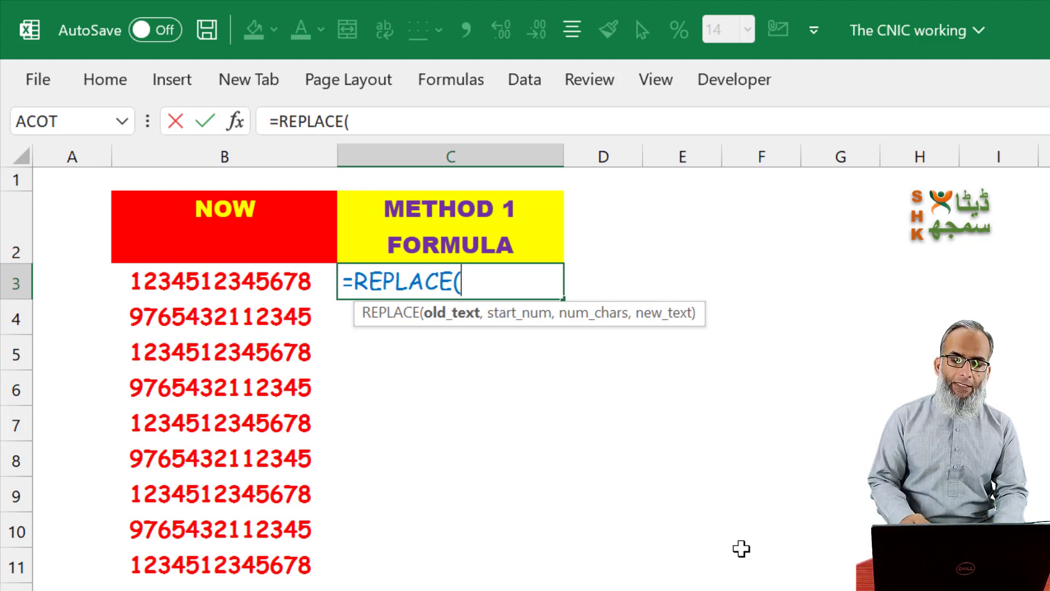
left_click(251, 281)
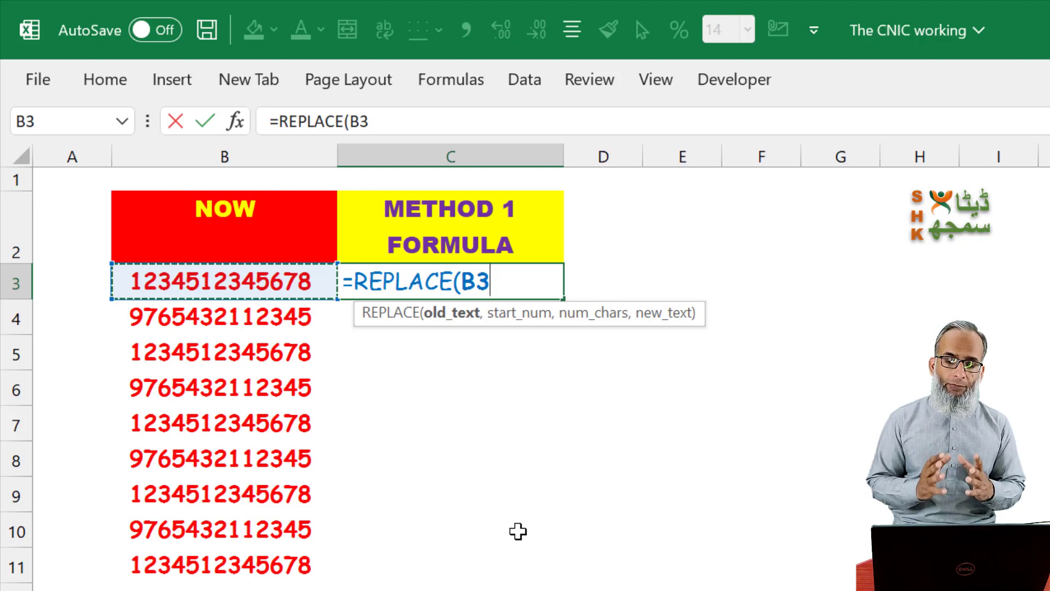
type(",")
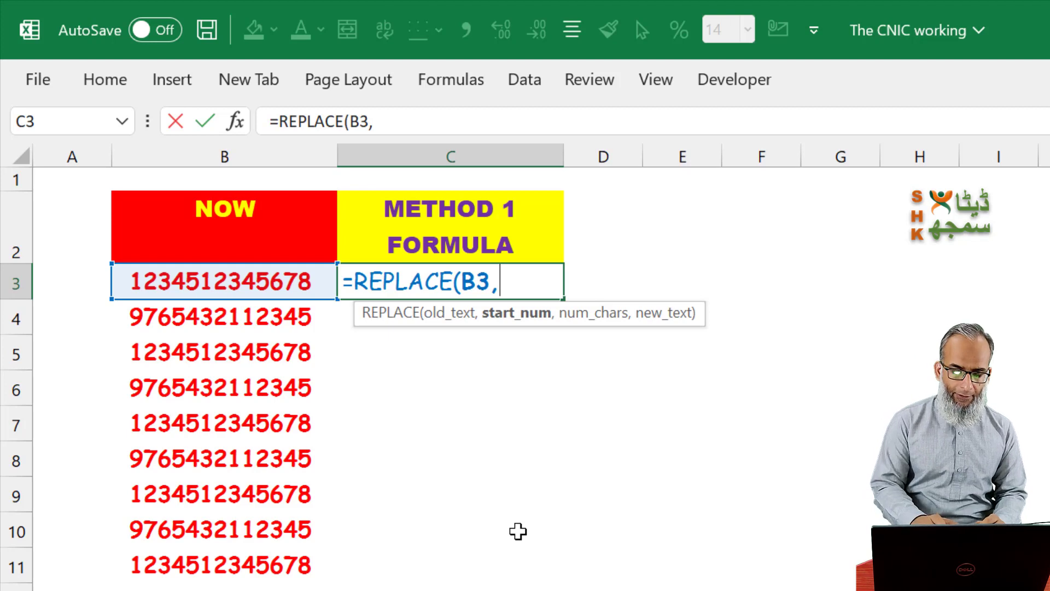
type("6")
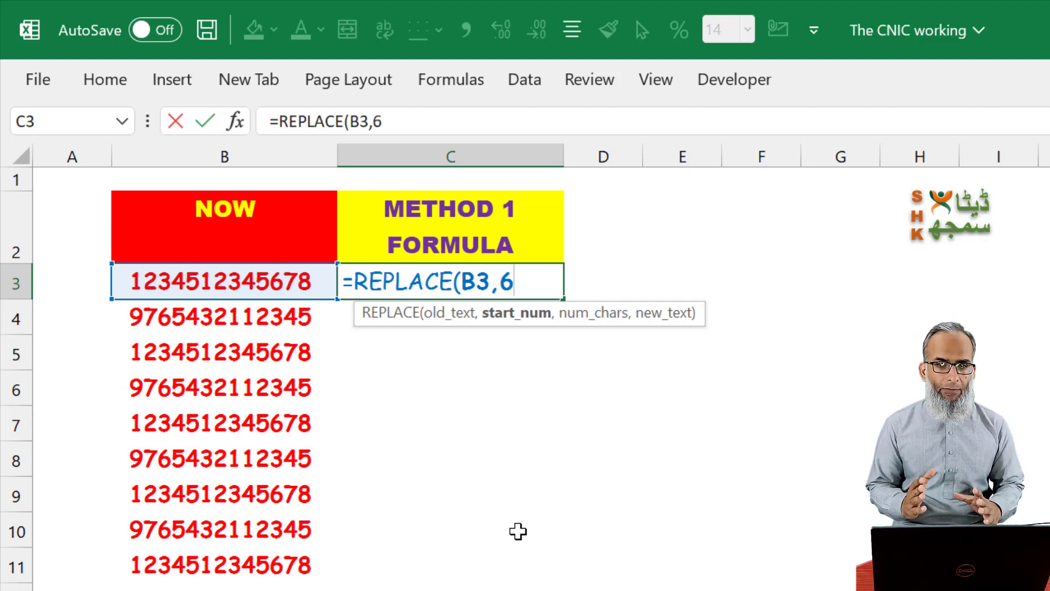
type(",")
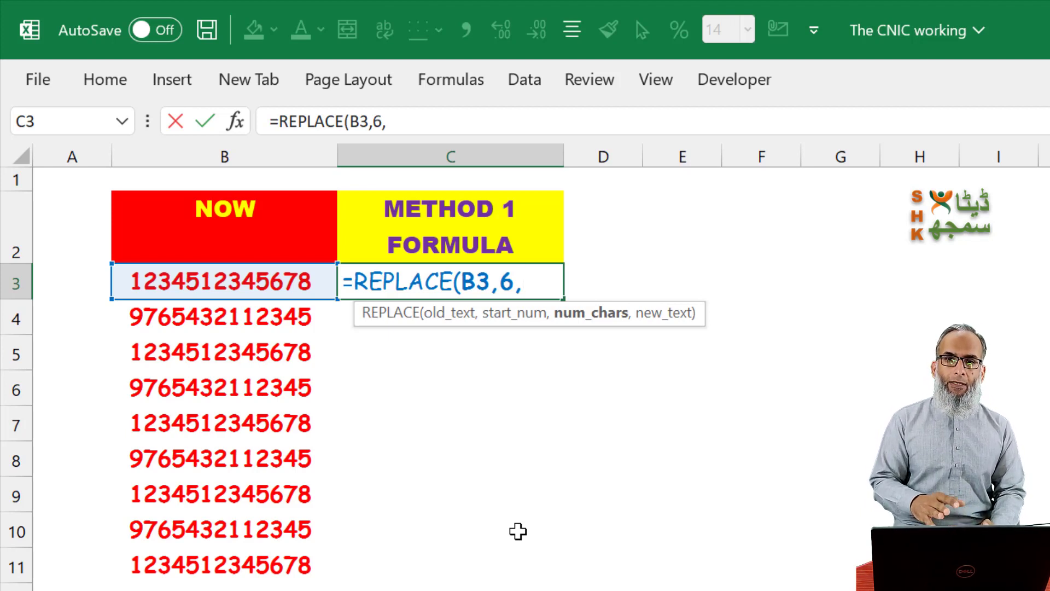
type("0")
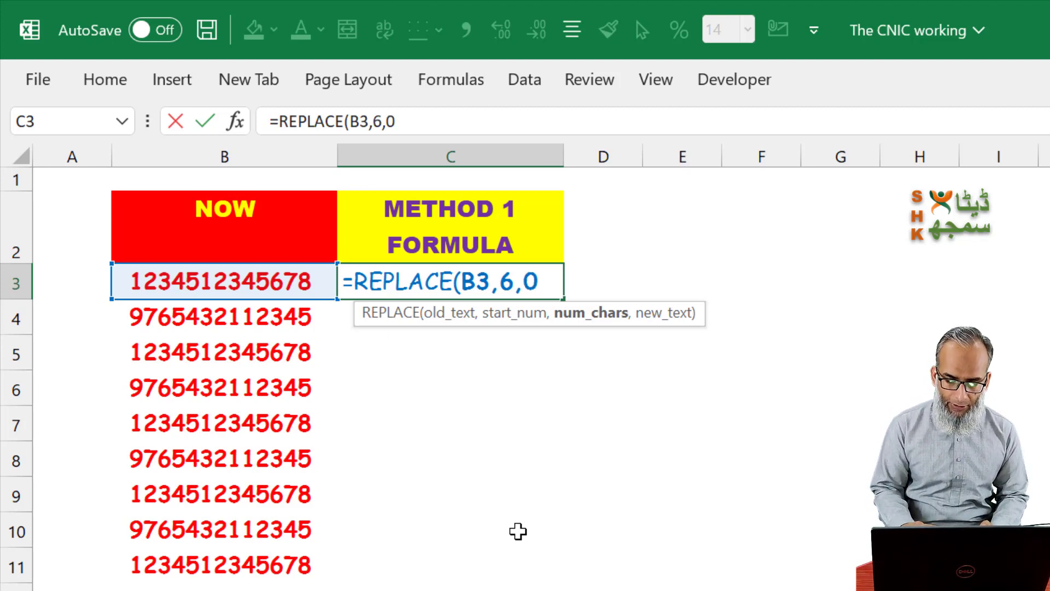
type(",")
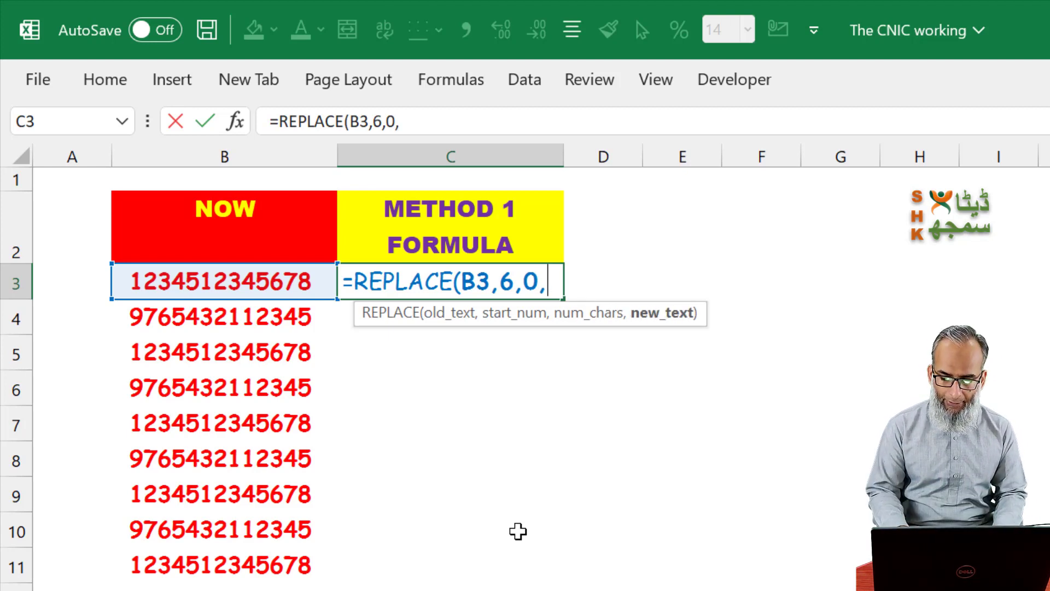
type("\"-")
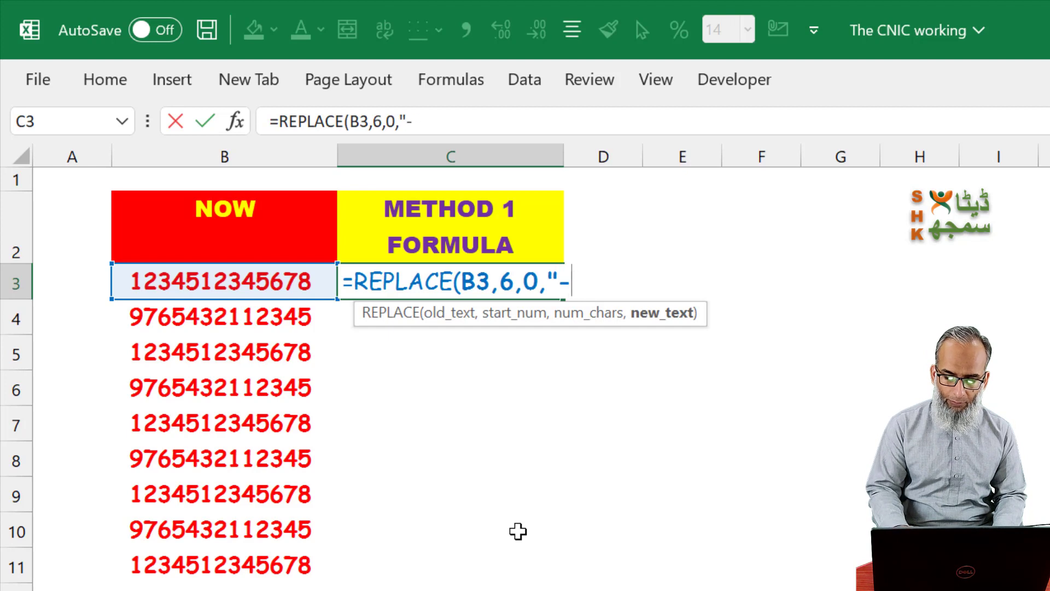
type("\")")
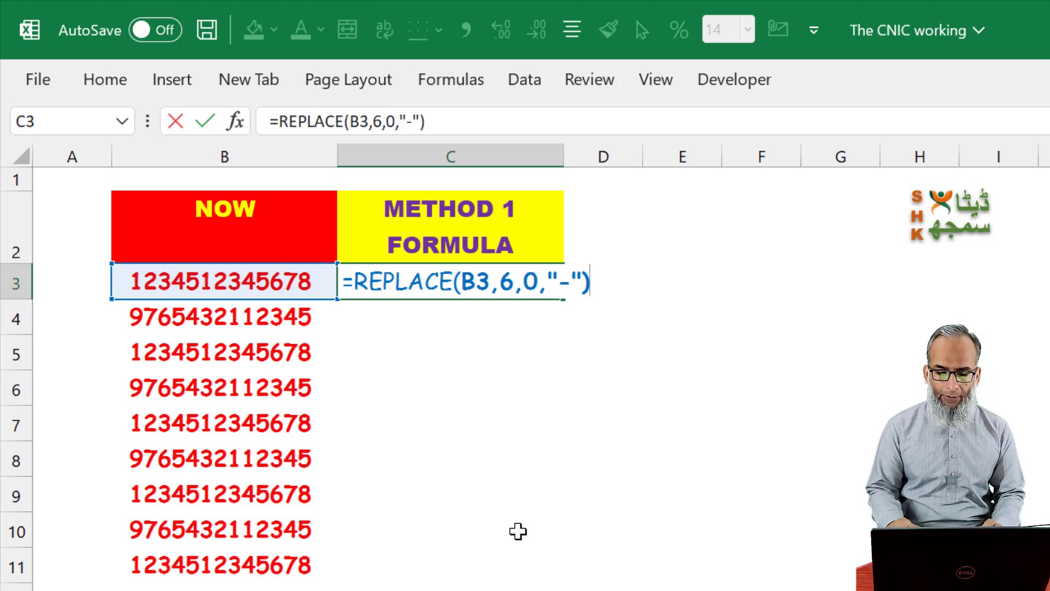
key("Return")
key("Up")
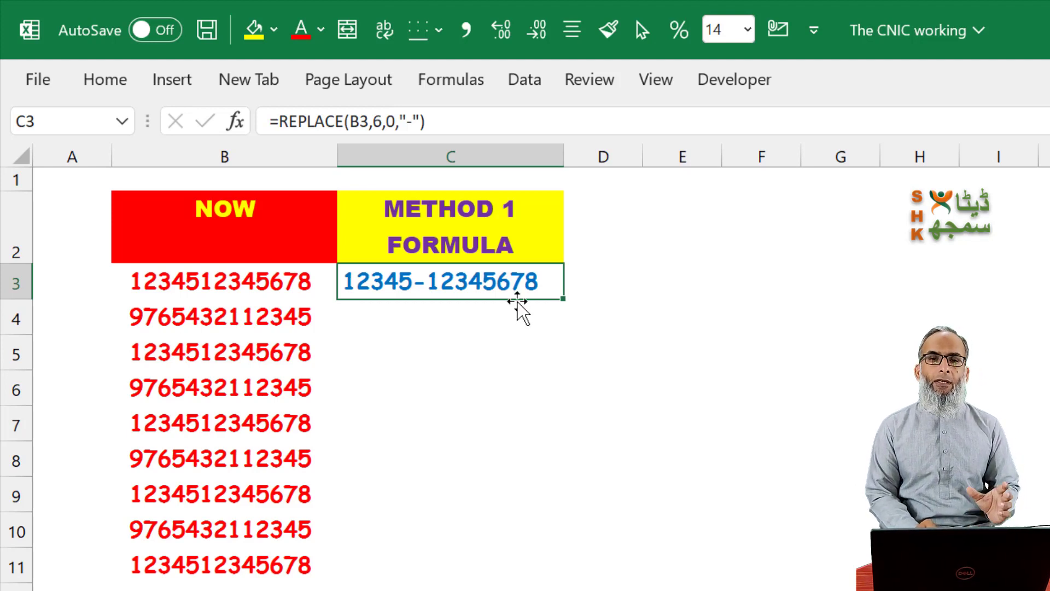
Review the num_chars argument of the REPLACE formula in C3 without changing the formula
key("F2")
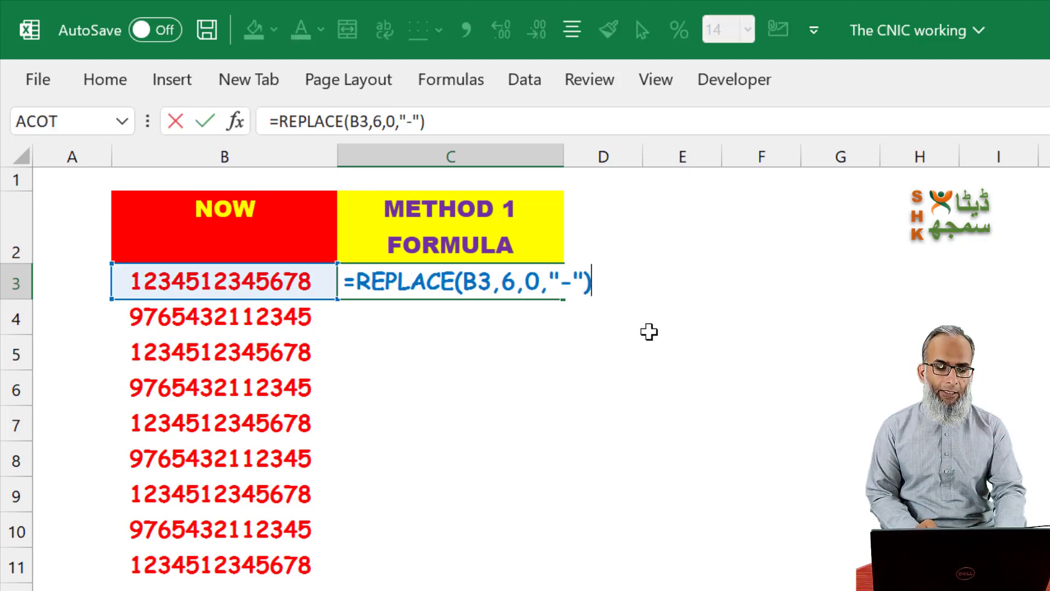
left_click(526, 286)
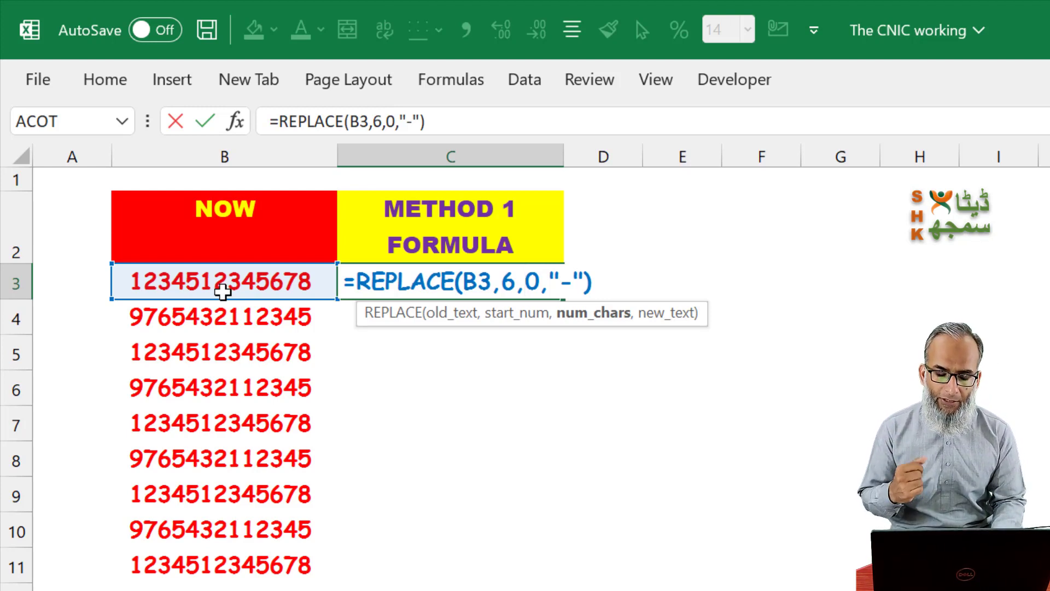
key("ctrl+Return")
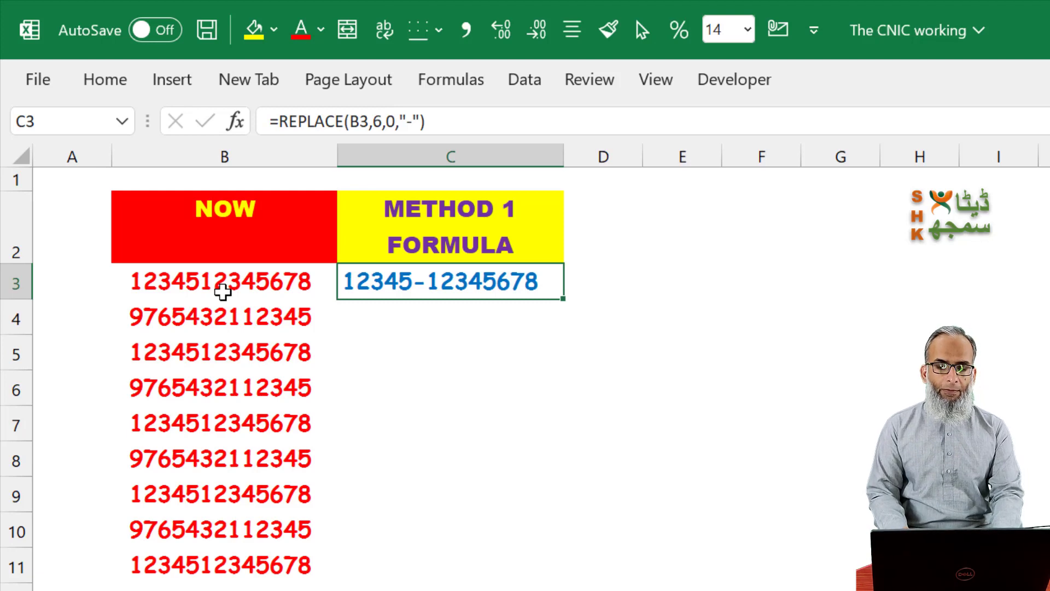
Nest the formula in C3 inside an outer REPLACE function as its old_text argument
double_click(525, 287)
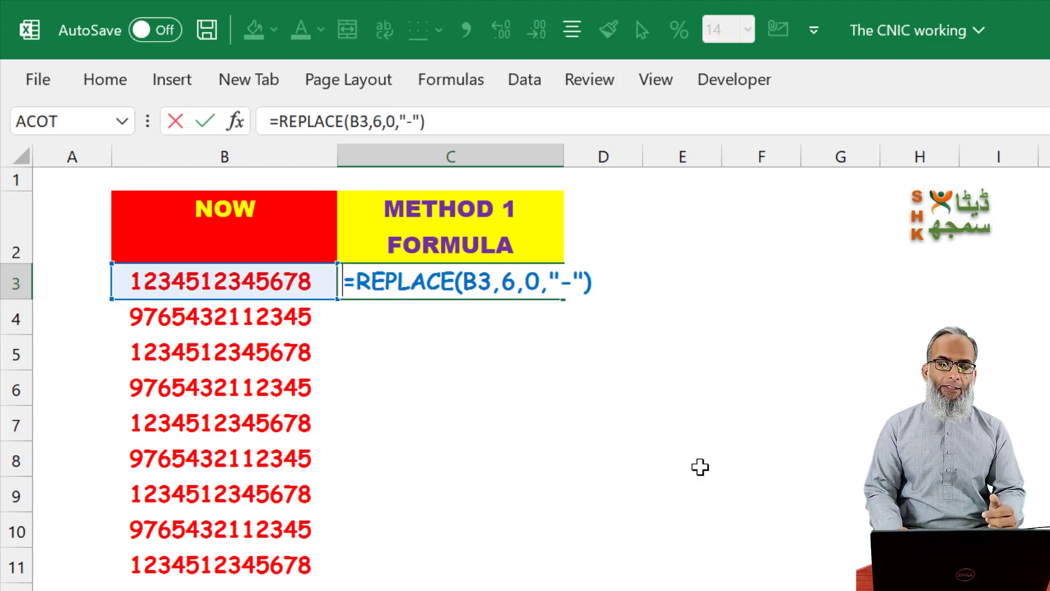
key("Right")
type("r")
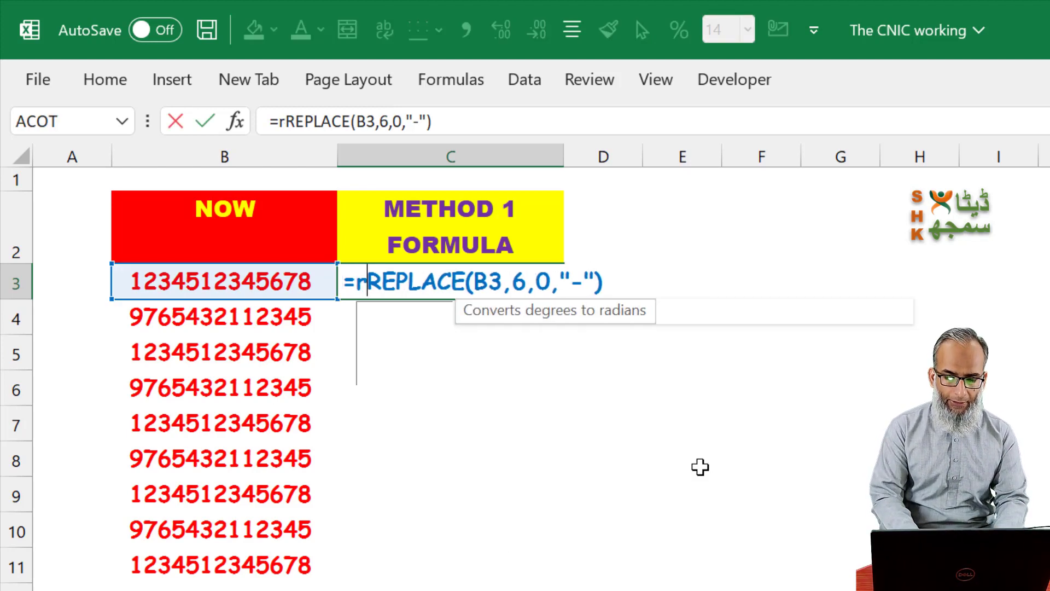
type("epl")
key("Tab")
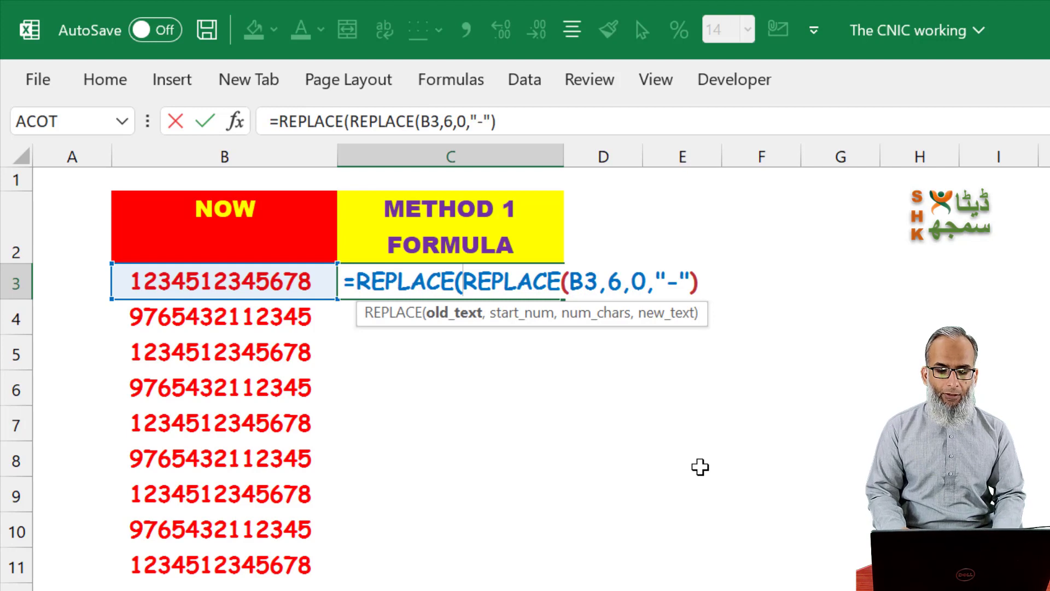
Complete the outer REPLACE in C3 with start position 13, 0 characters replaced and "-" as new text
key("End")
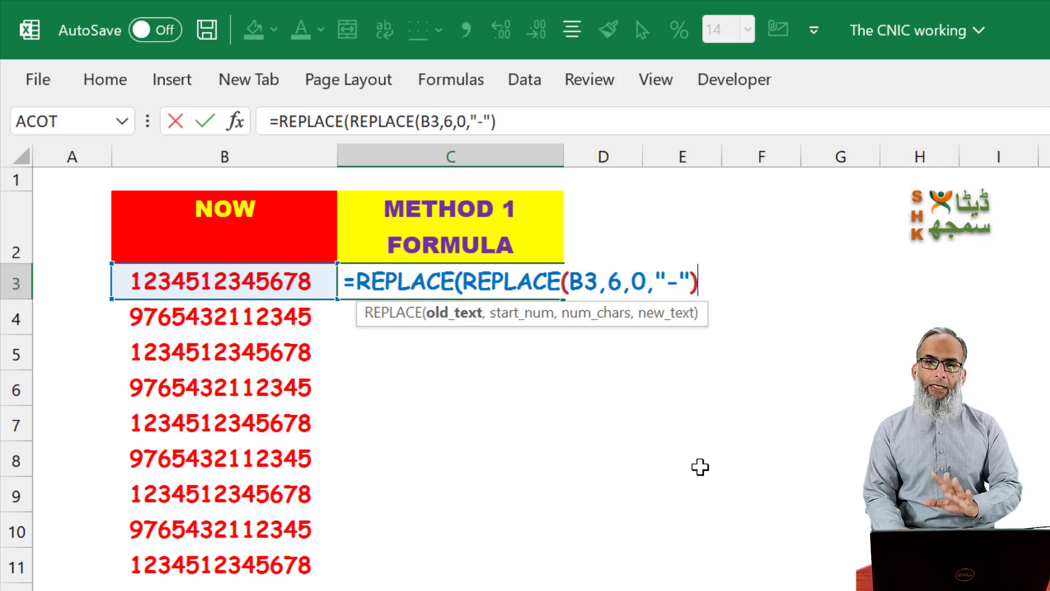
type(",")
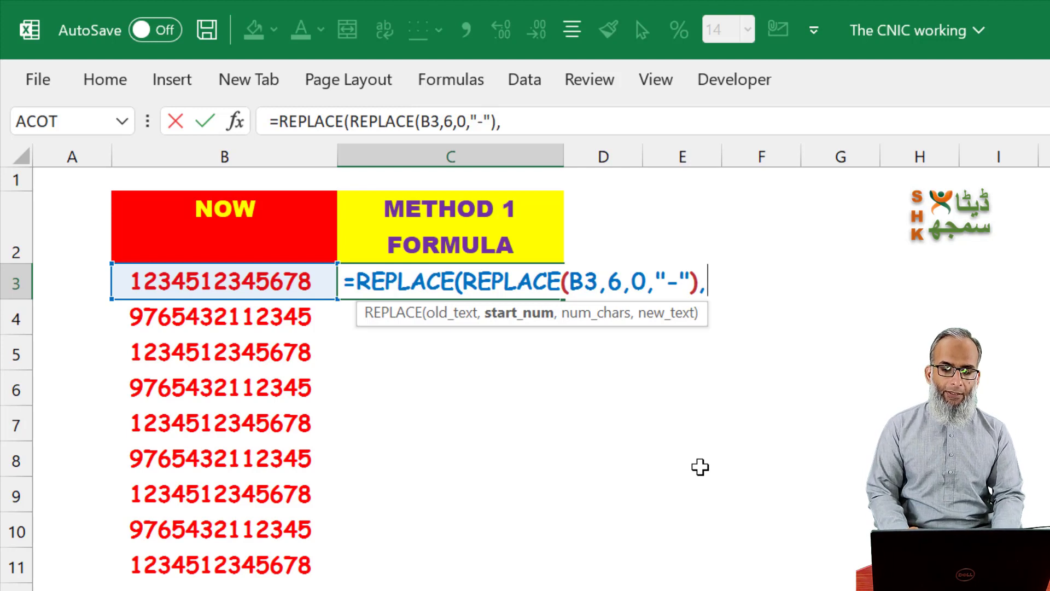
type("13")
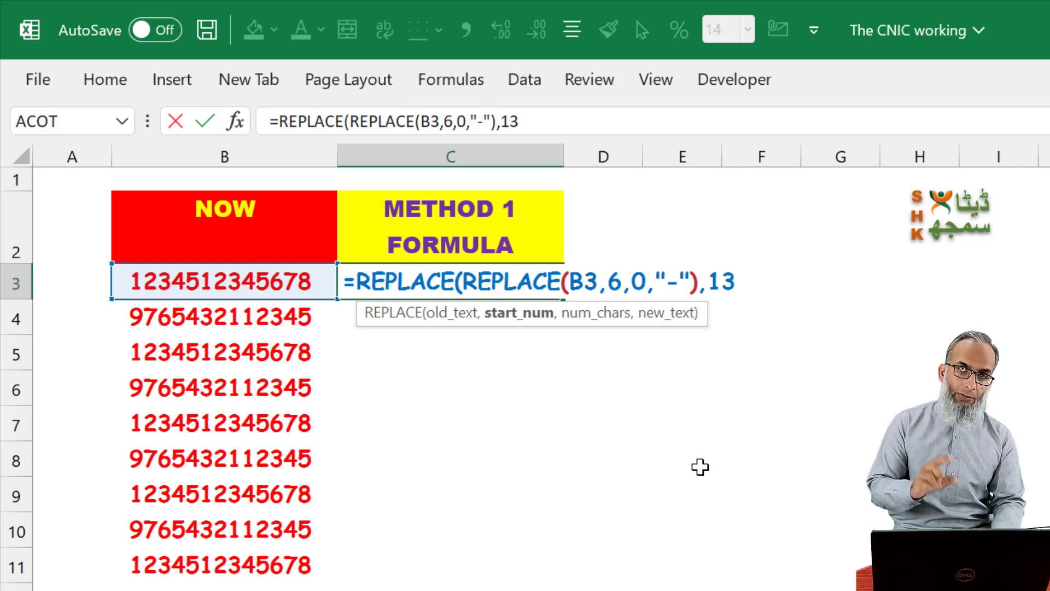
type(",")
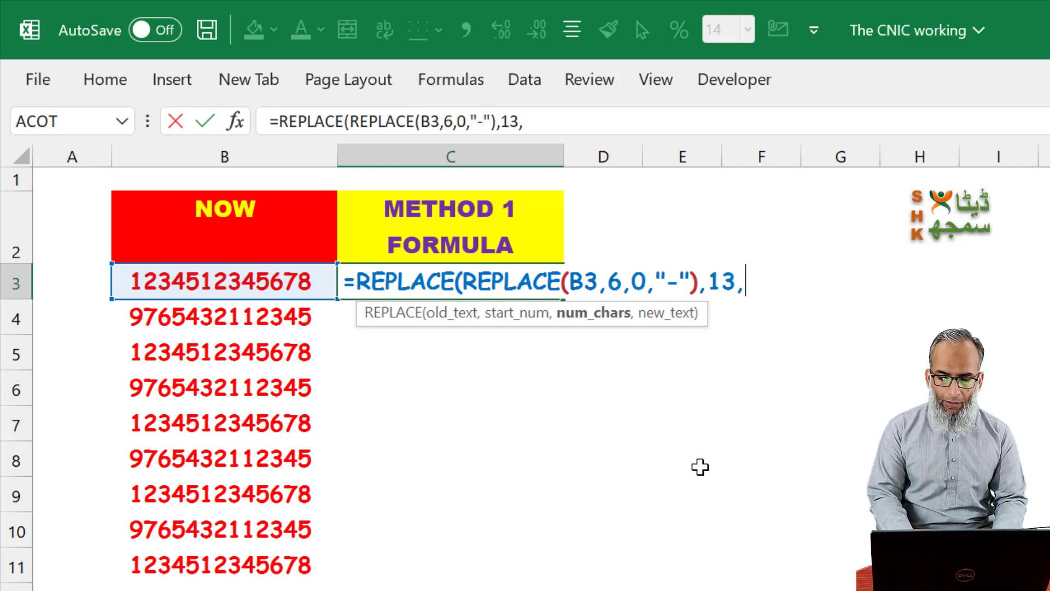
type("0")
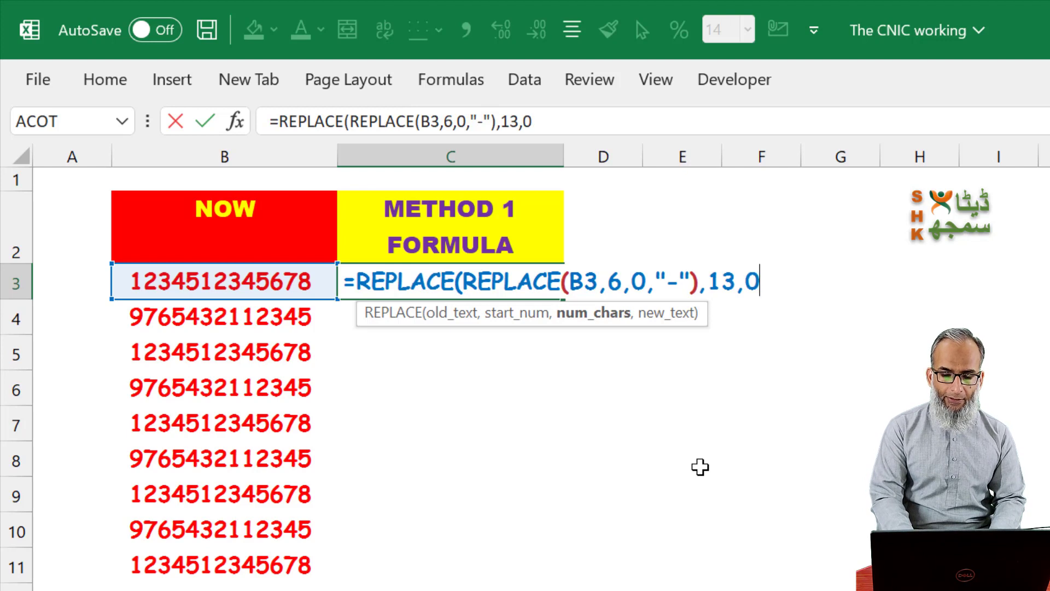
type(",\"")
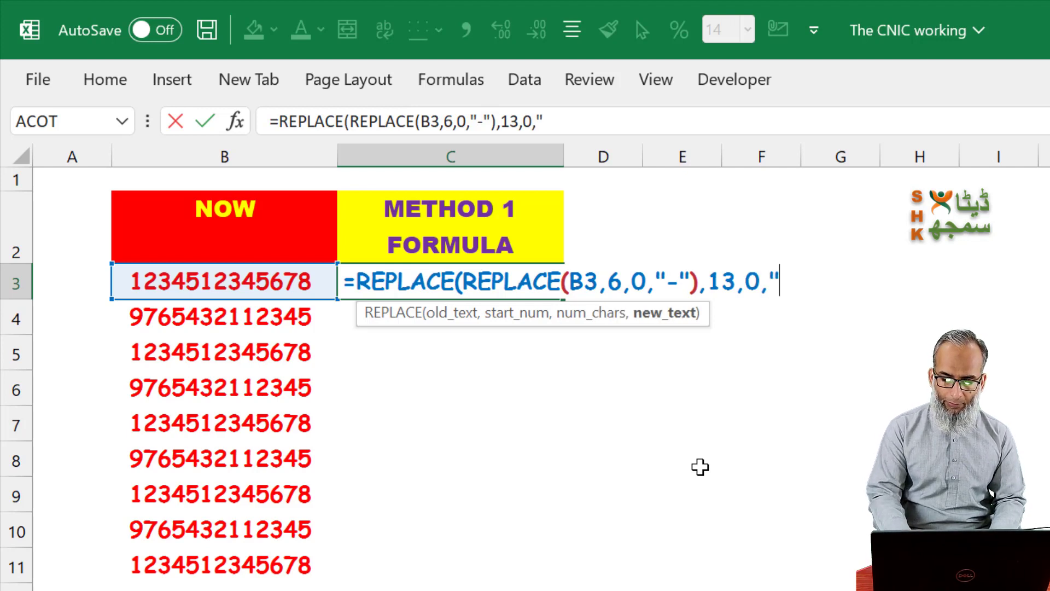
type("-\")")
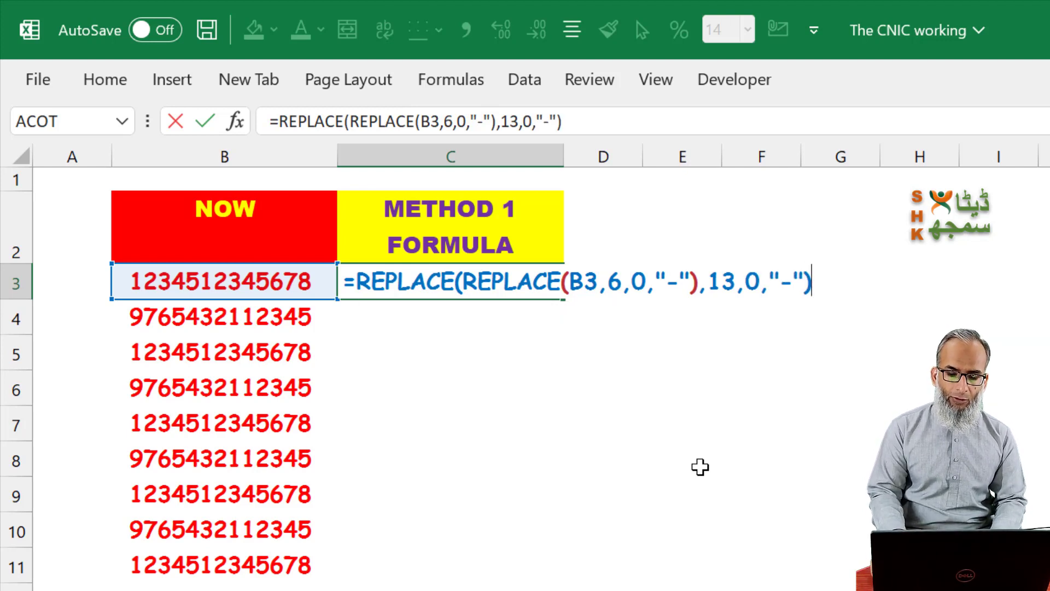
key("Return")
key("Up")
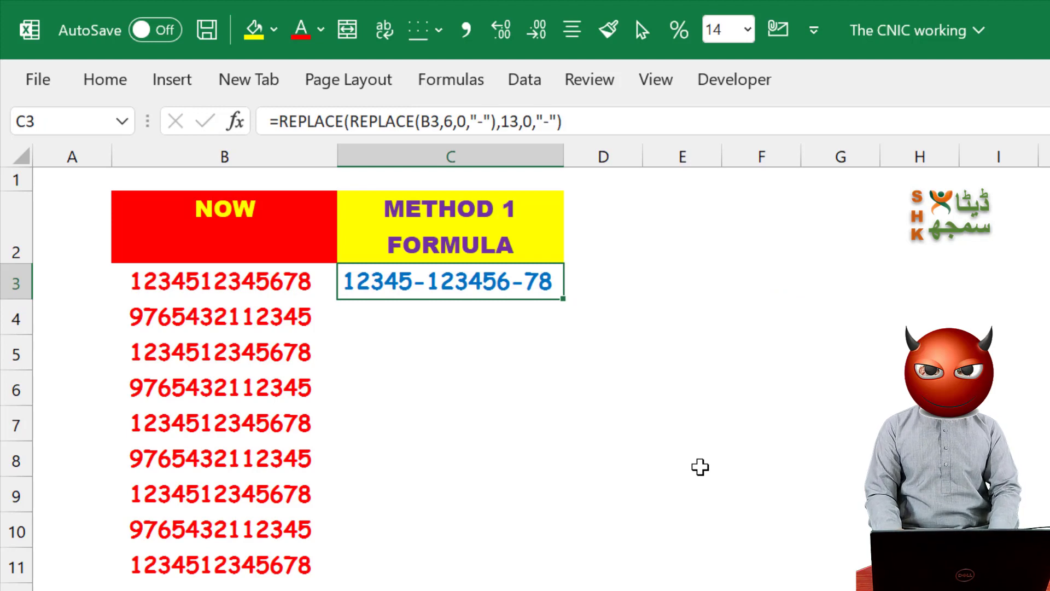
Set the outer REPLACE function's start position in C3 to 14
key("F2")
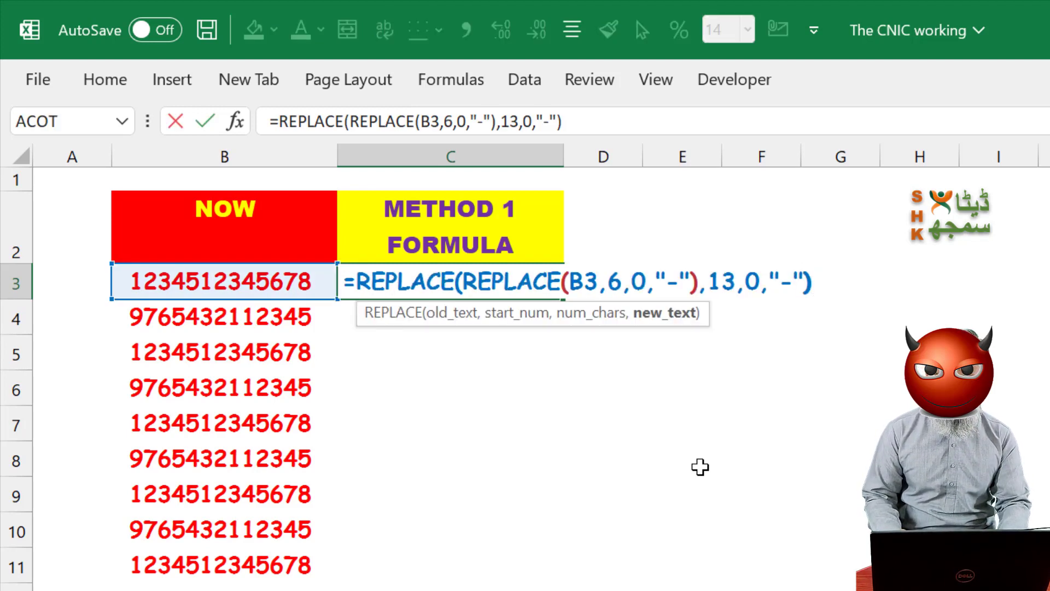
key("Left")
key("Left")
key("Left")
key("Left")
key("Left")
key("Left")
key("Left")
key("shift+Left")
type("4")
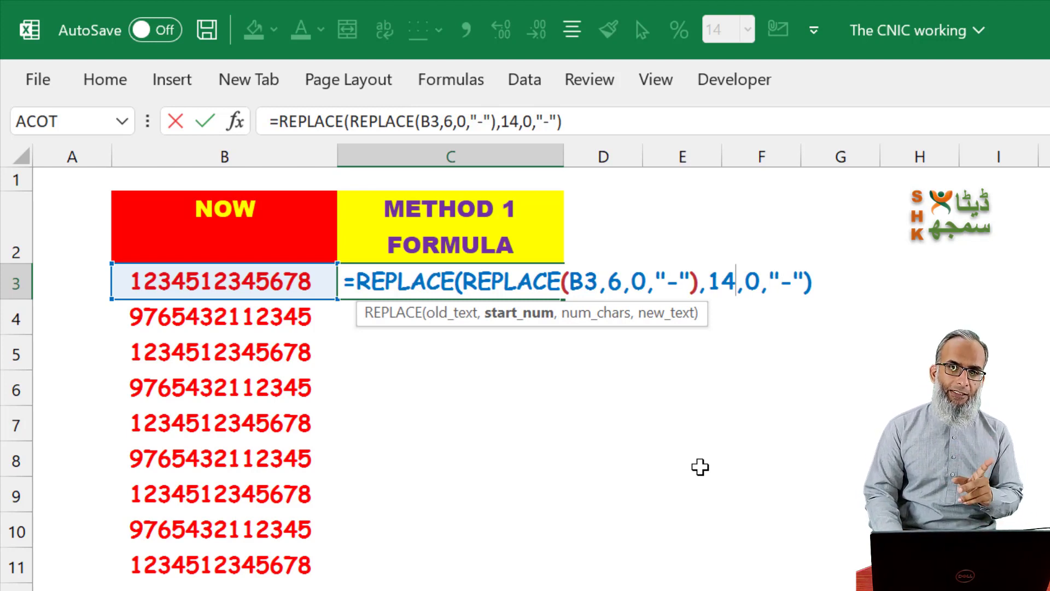
key("Return")
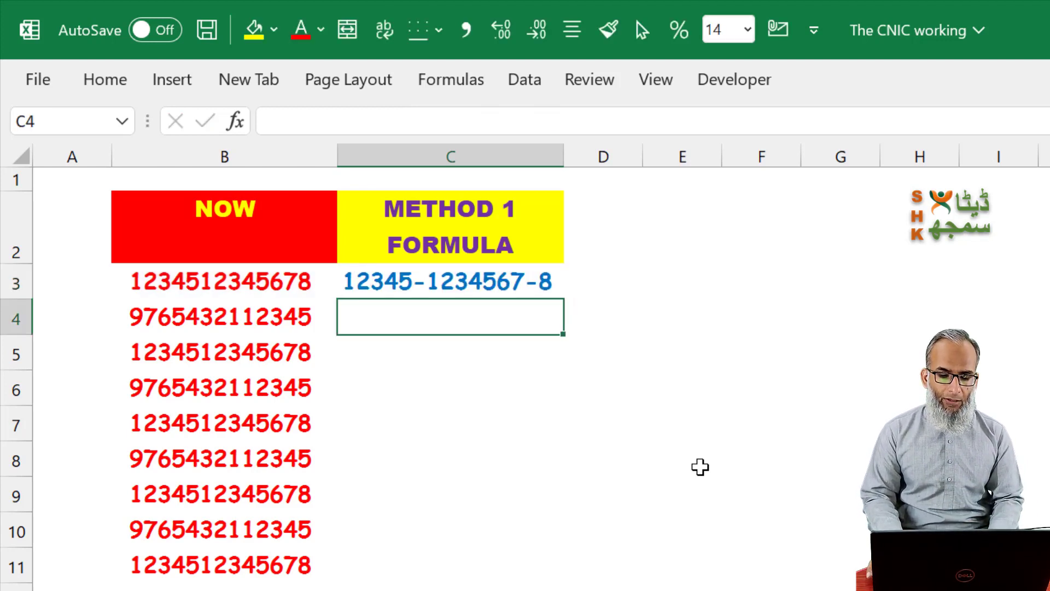
Fill the nested REPLACE formula from C3 down column C for all the CNIC numbers
key("Up")
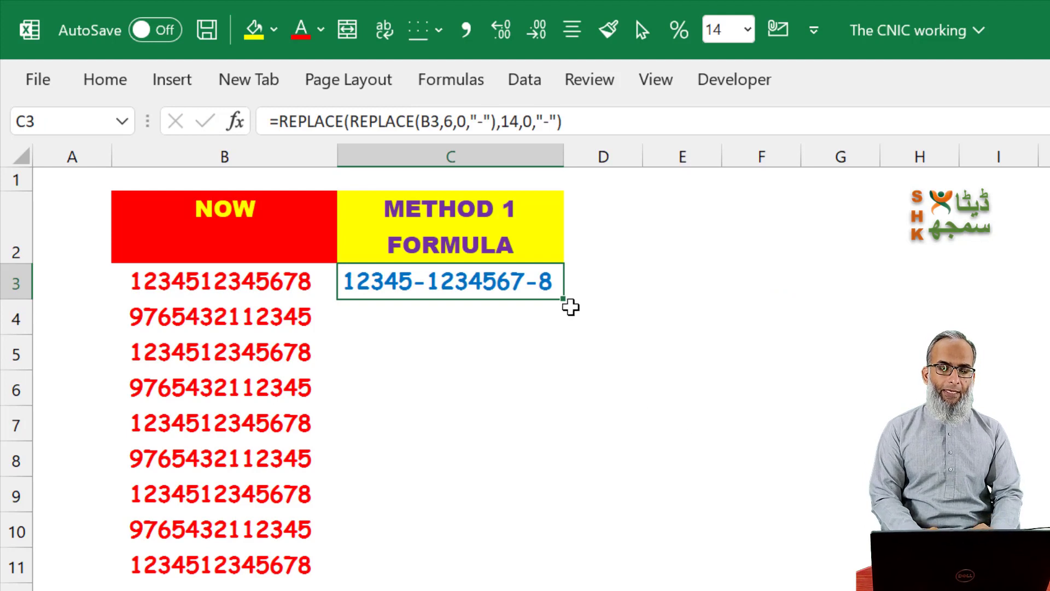
double_click(563, 299)
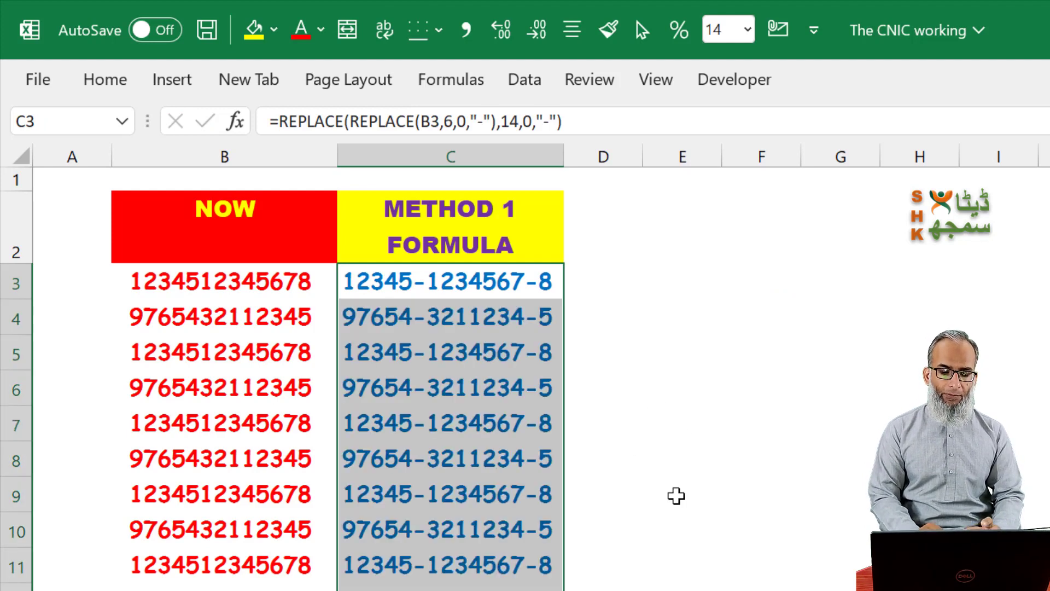
left_click(502, 492)
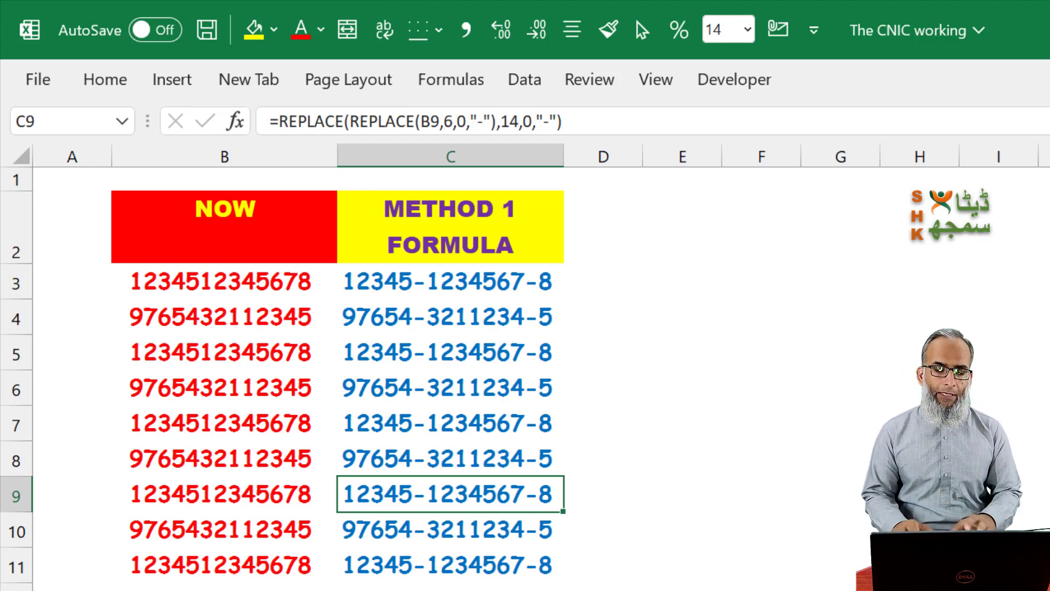
key("ctrl+Up")
key("Down")
key("ctrl+shift+Down")
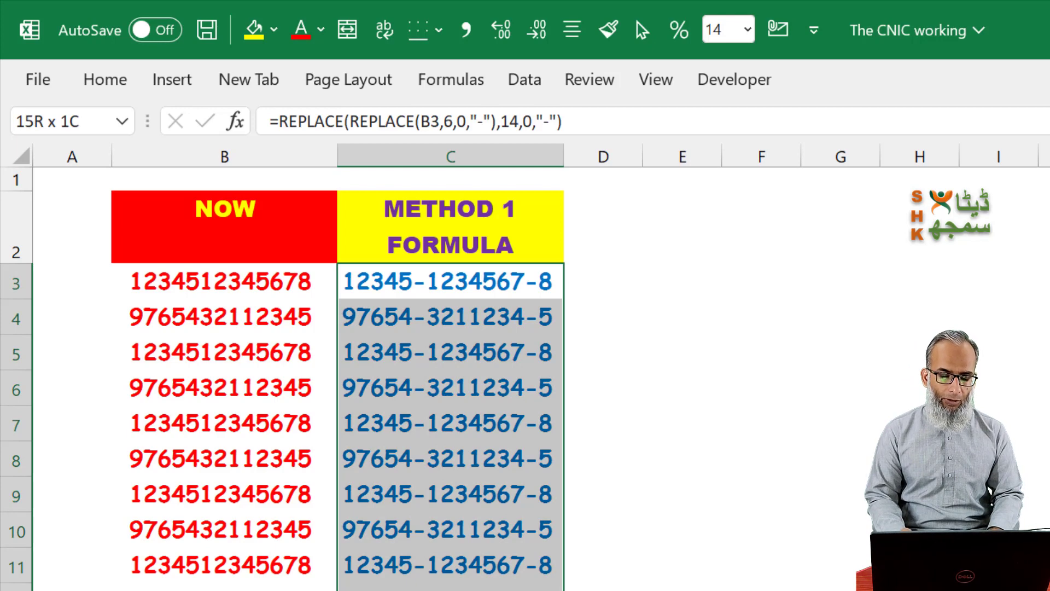
key("ctrl+c")
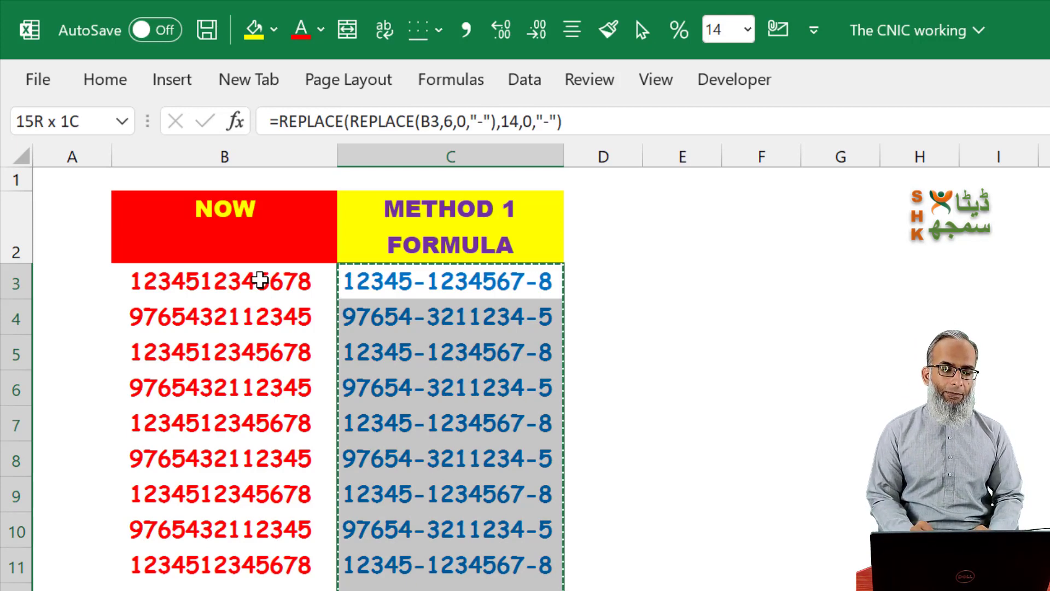
right_click(260, 280)
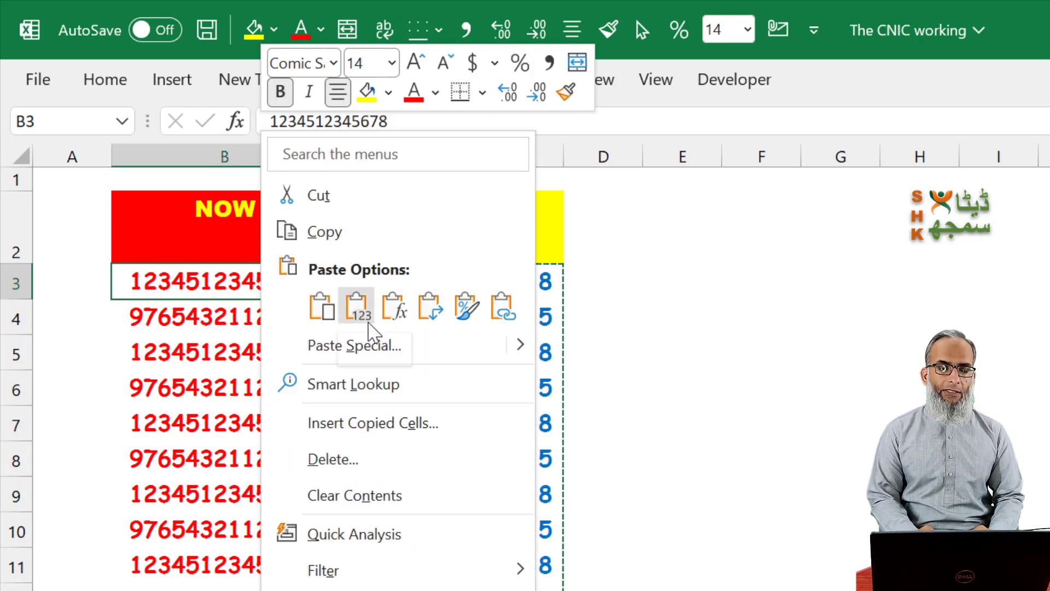
key("Escape")
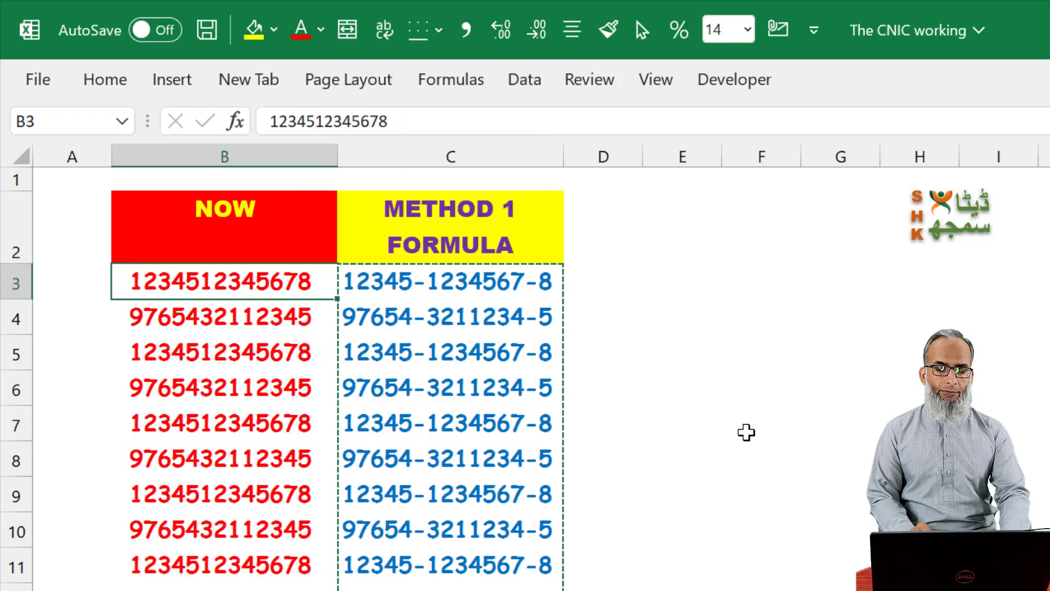
key("Escape")
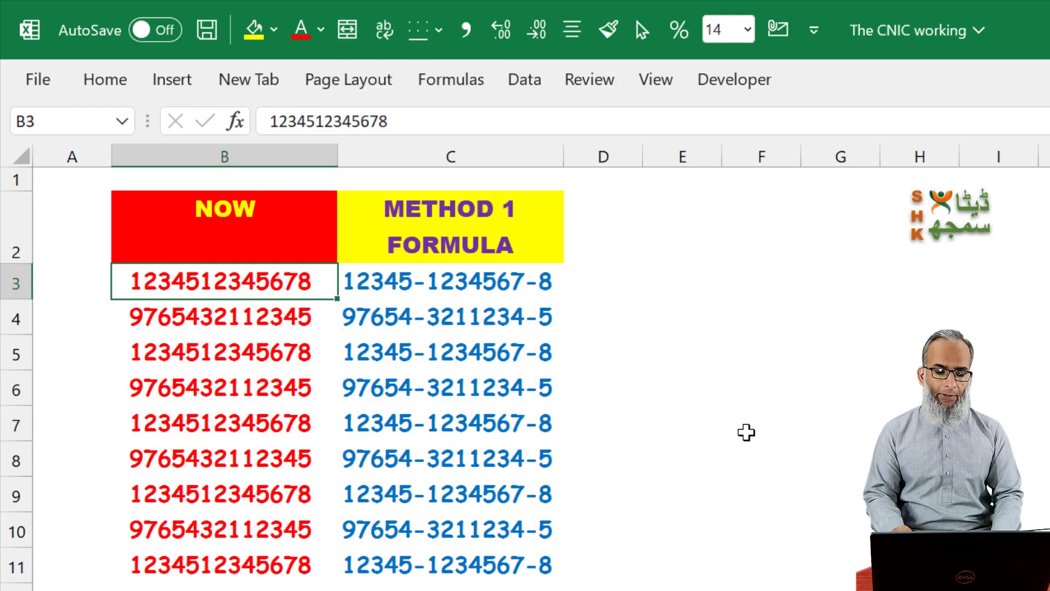
On the method2 sheet, start the Text to Columns wizard for the CNIC numbers in B3:B17
key("ctrl+Page_Down")
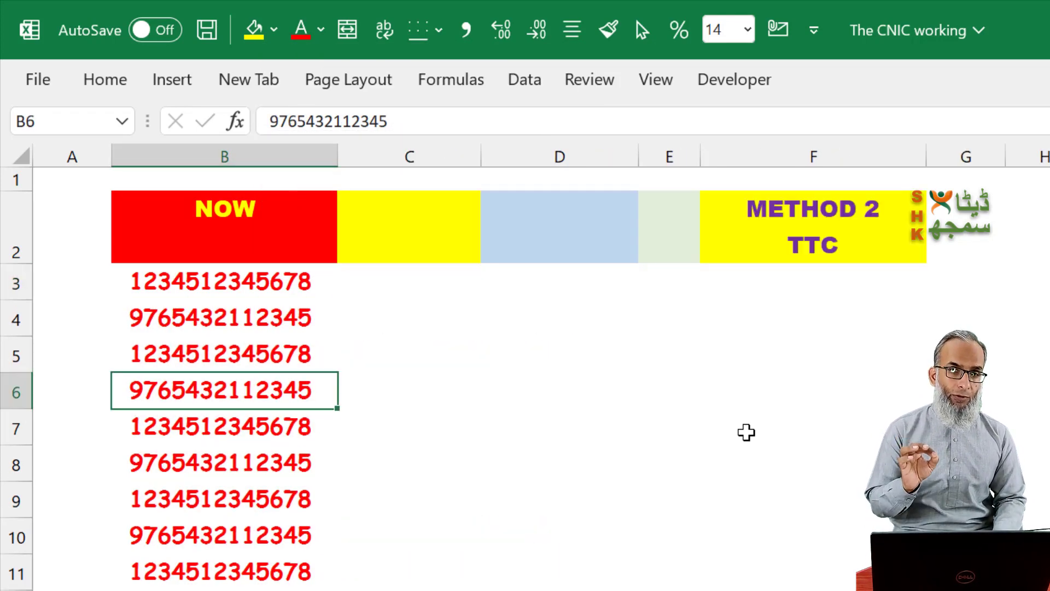
key("Up")
key("Up")
key("Up")
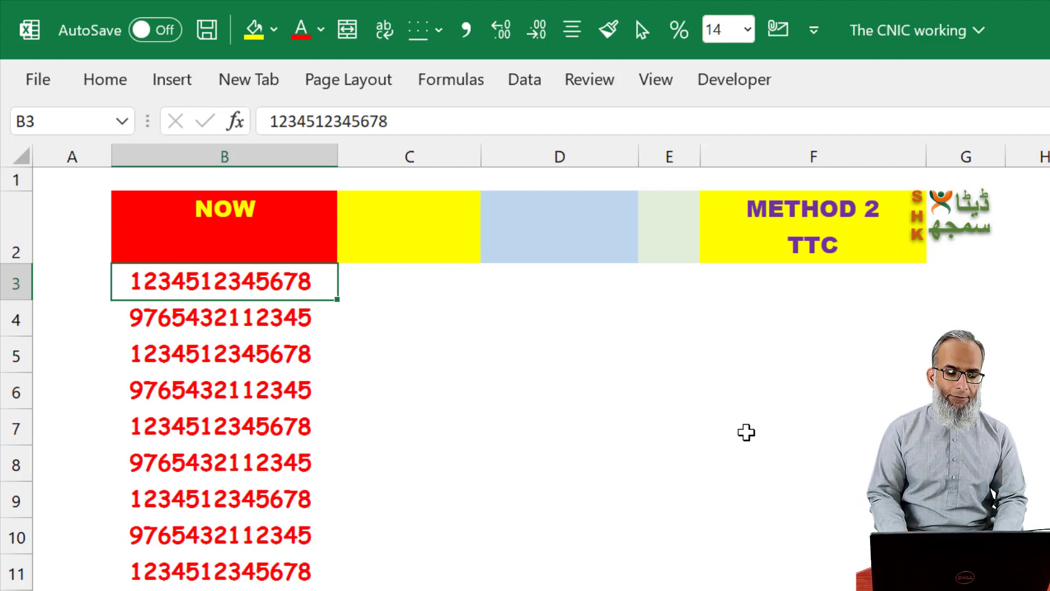
key("ctrl+shift+Down")
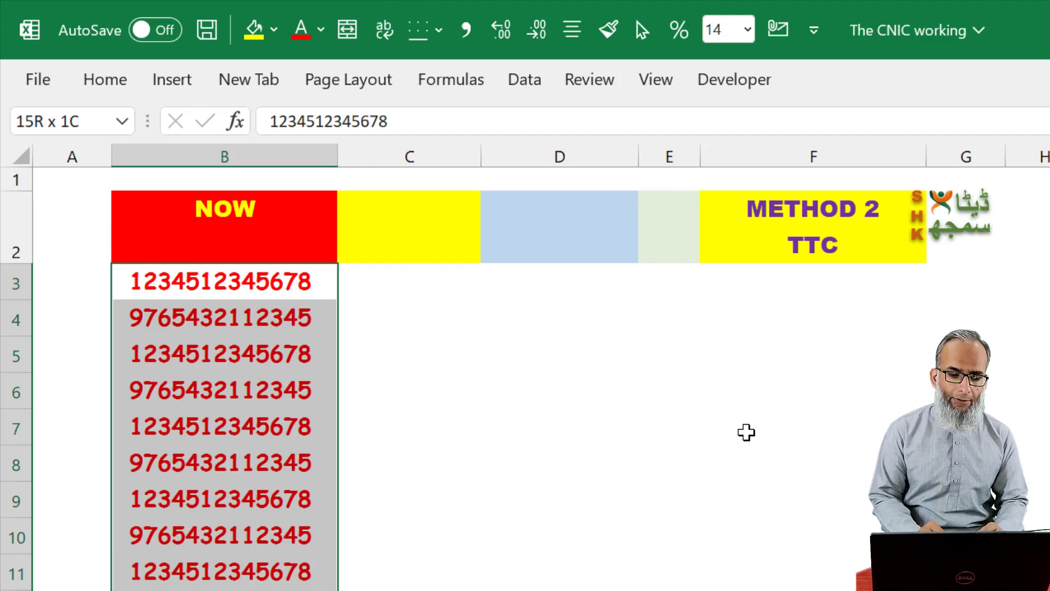
left_click(537, 90)
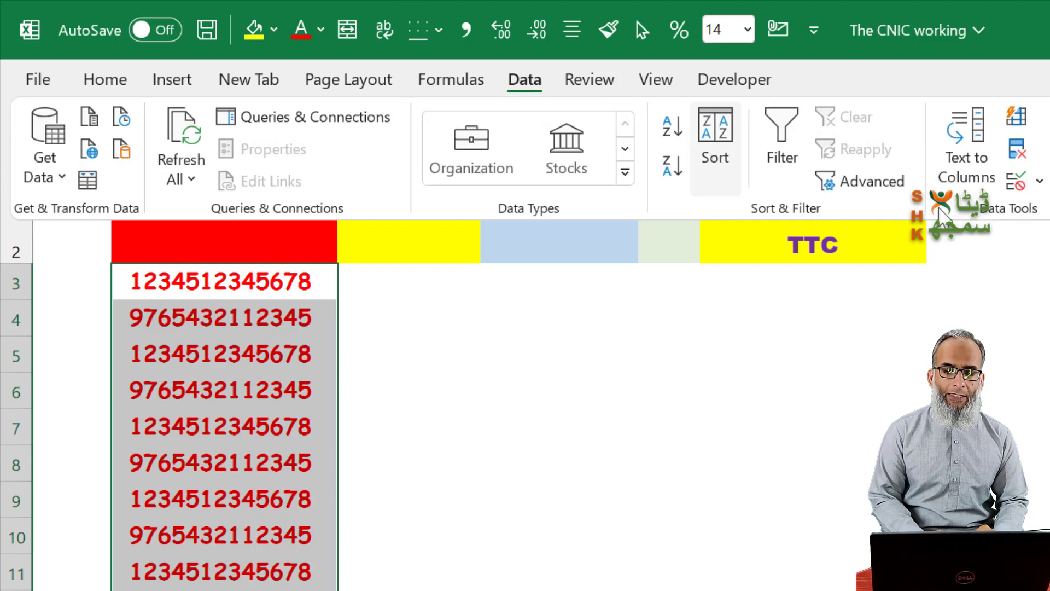
left_click(967, 183)
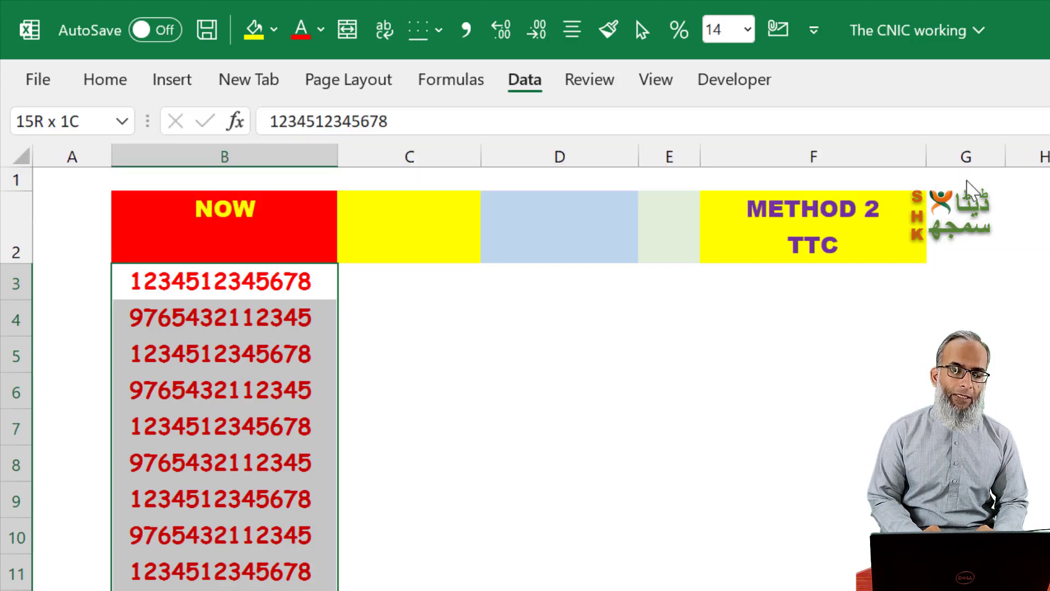
Choose Fixed width as the data type and place column breaks after the 5th and 12th digits
left_click_drag(855, 77, 1004, 125)
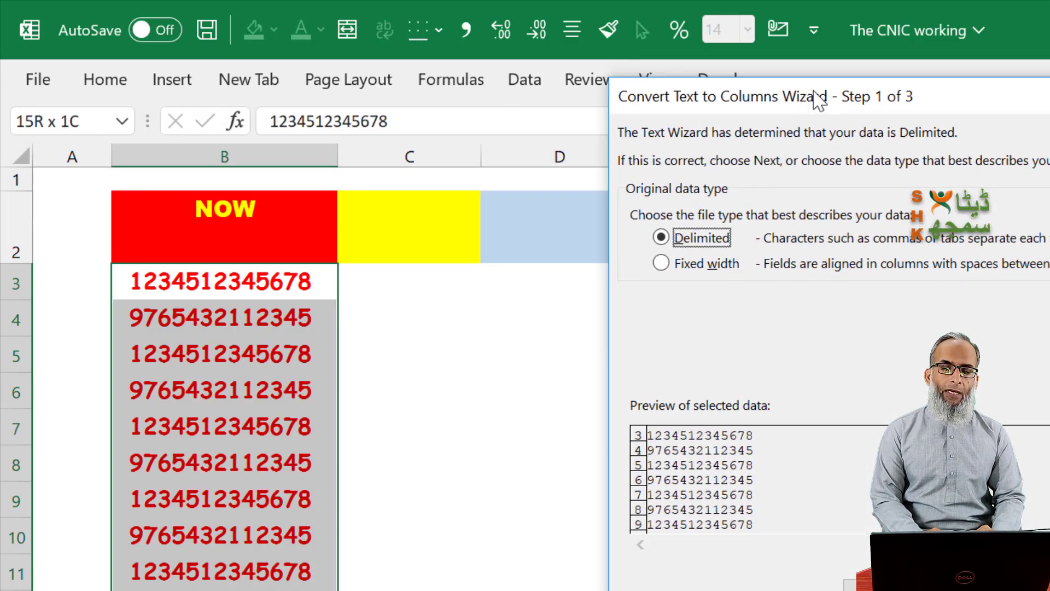
left_click_drag(862, 101, 761, 86)
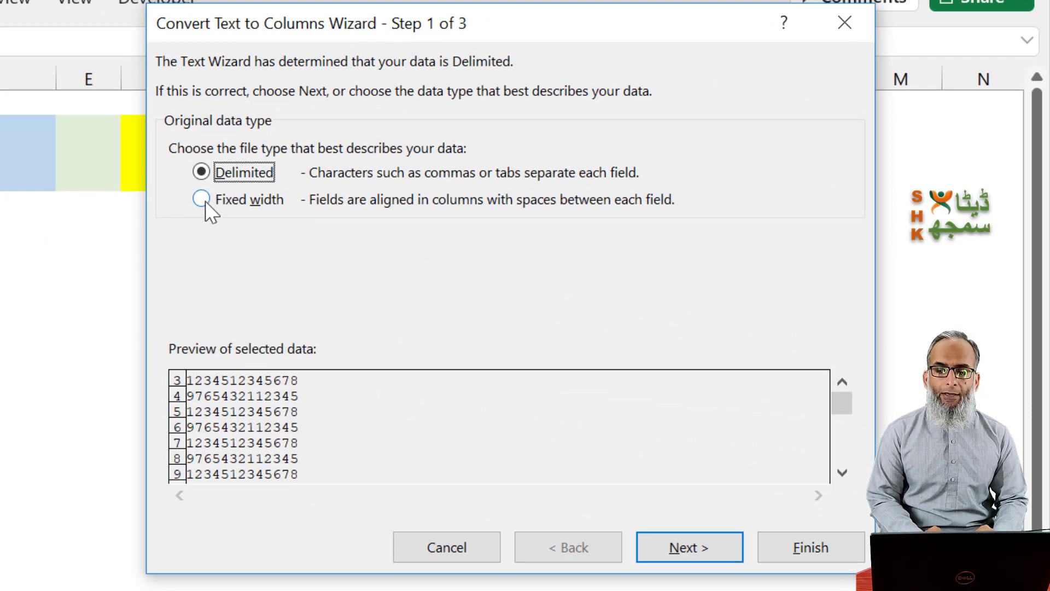
left_click(205, 201)
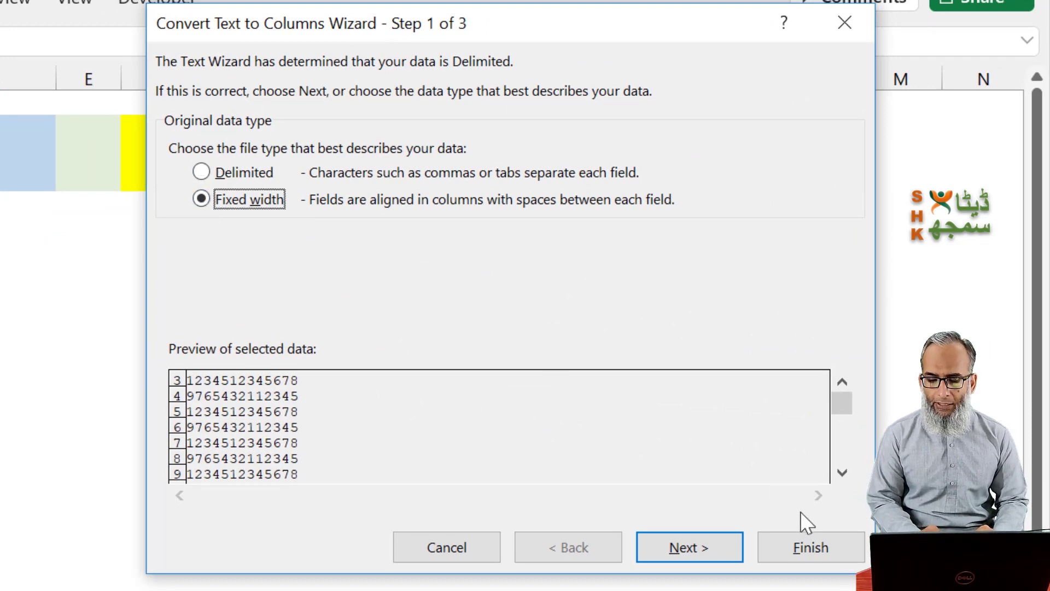
left_click(721, 552)
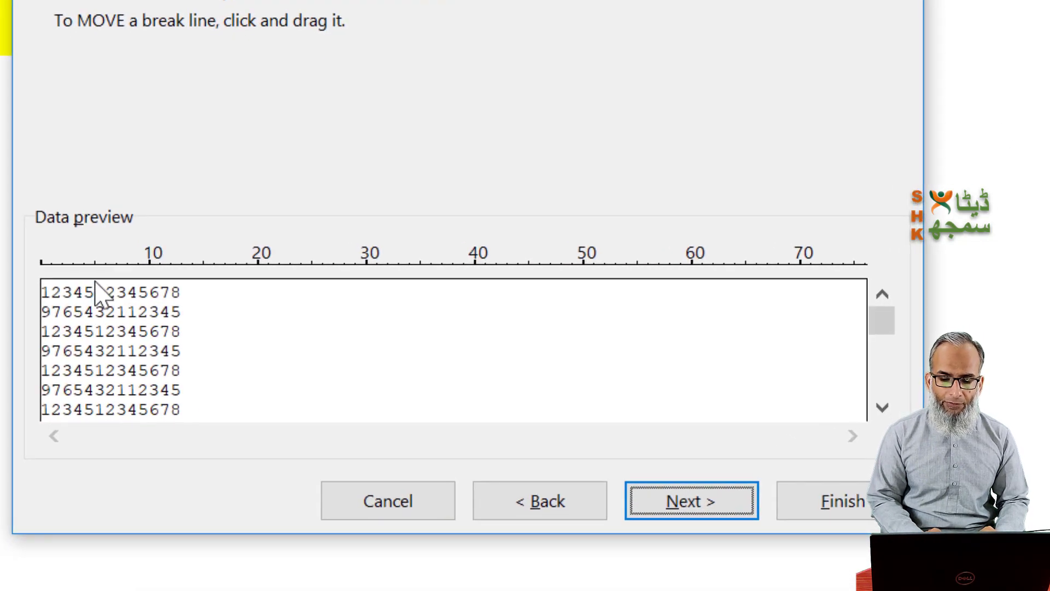
left_click(94, 281)
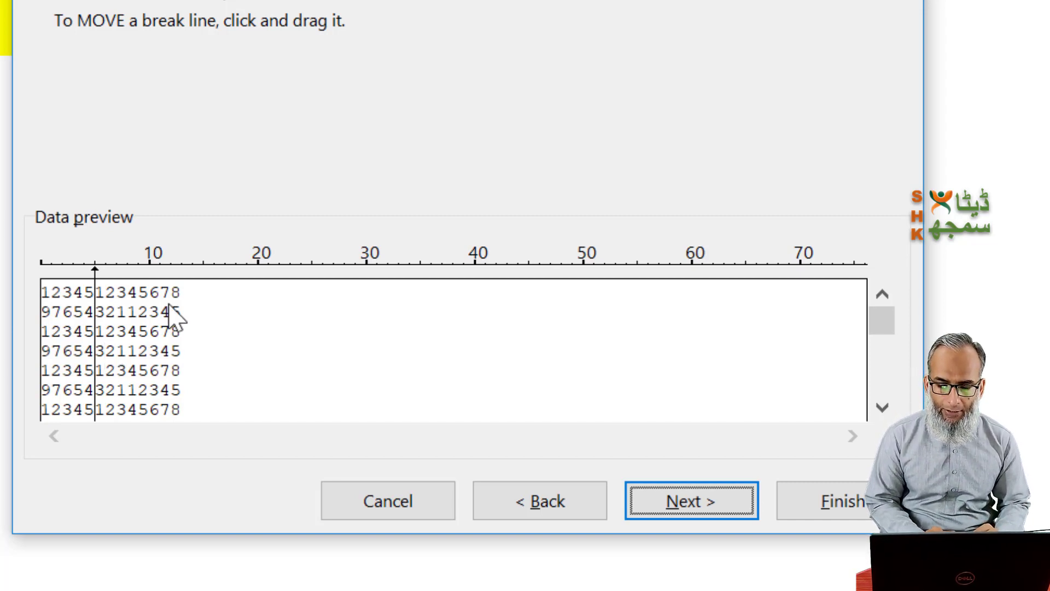
left_click(172, 289)
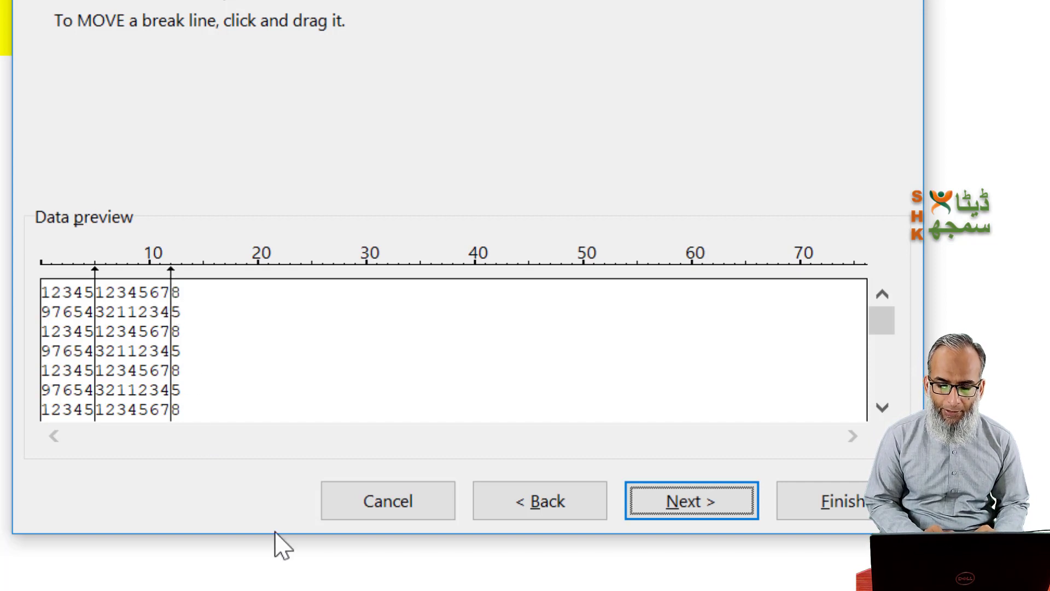
left_click(709, 504)
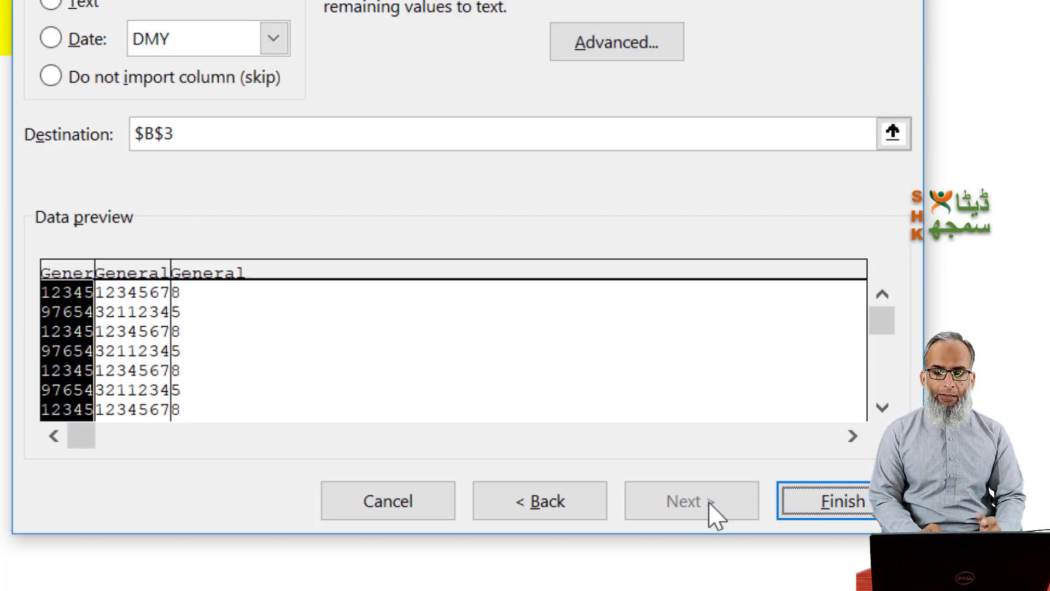
Set the split data's destination to C3 and finish the conversion, agreeing to replace the existing data
left_click_drag(210, 143, 128, 135)
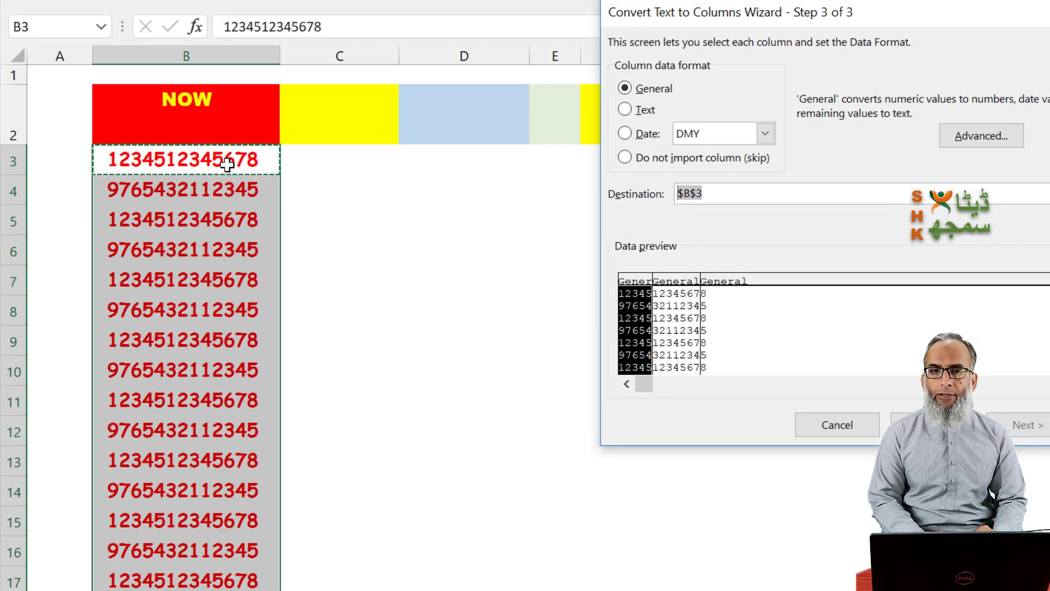
left_click(306, 162)
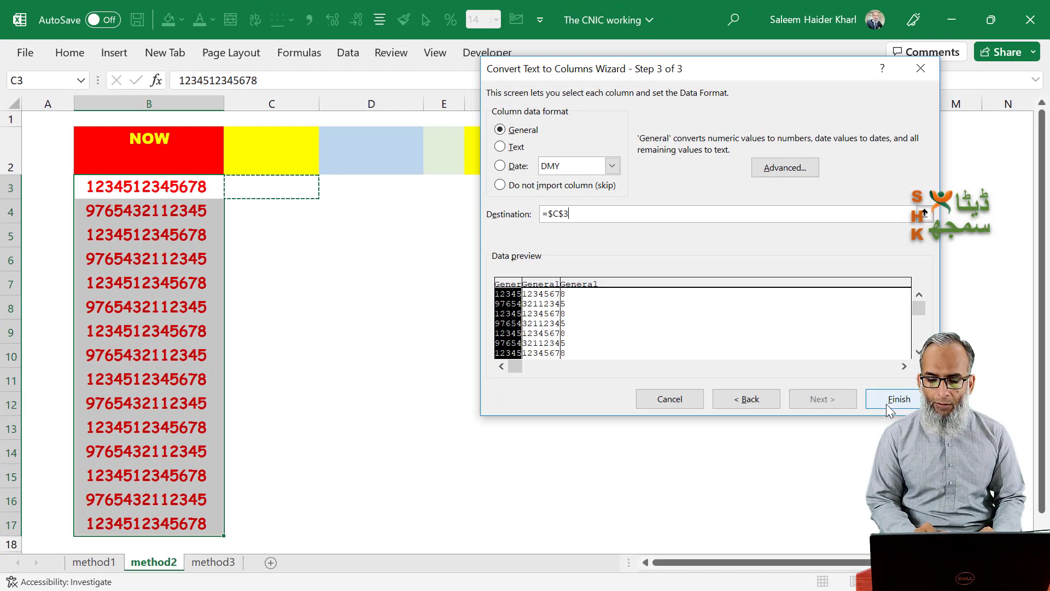
left_click(886, 404)
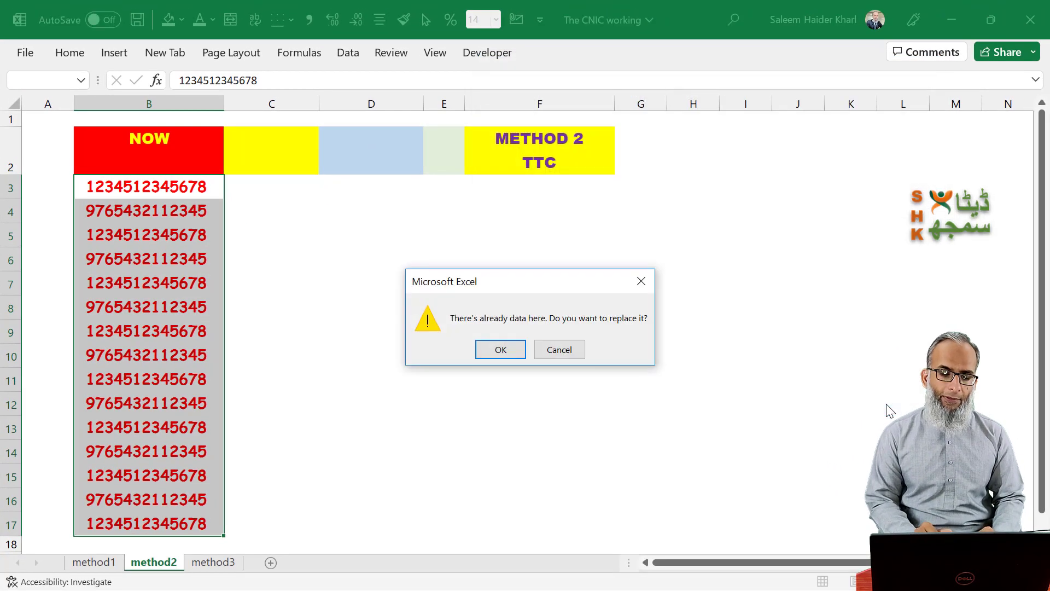
left_click(504, 353)
left_click(706, 296)
Enter a TEXTJOIN formula in F3 joining C3:E3 with "-" as delimiter and the ignore_empty argument left blank
left_click(539, 186)
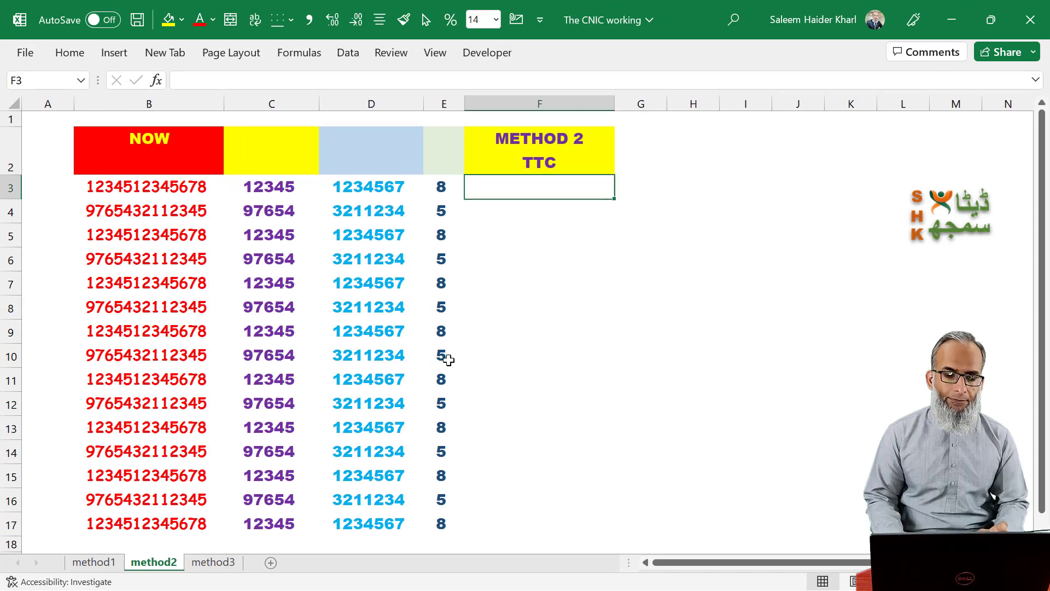
type("=")
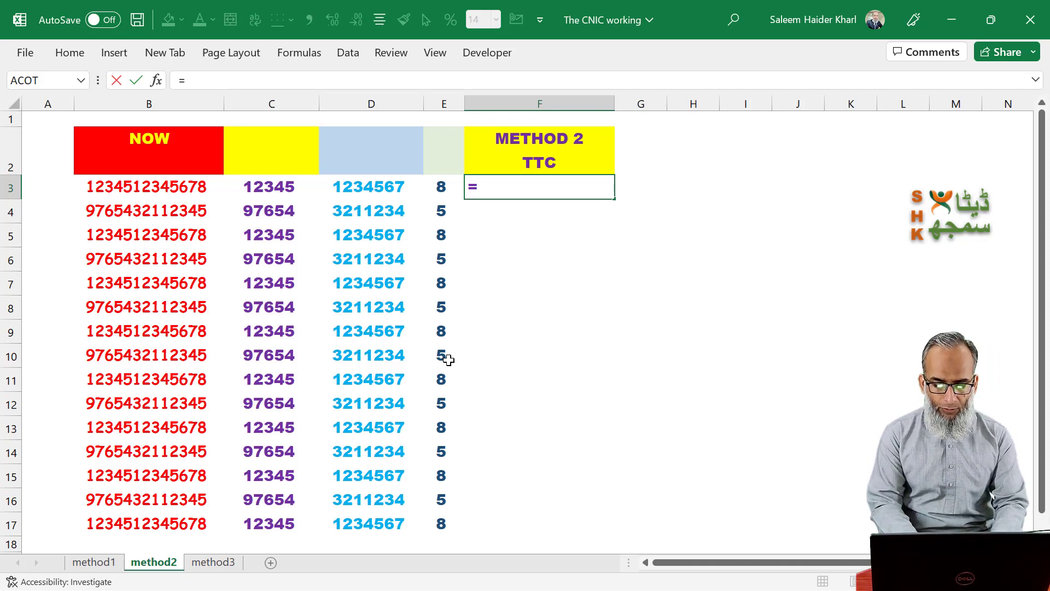
type("te")
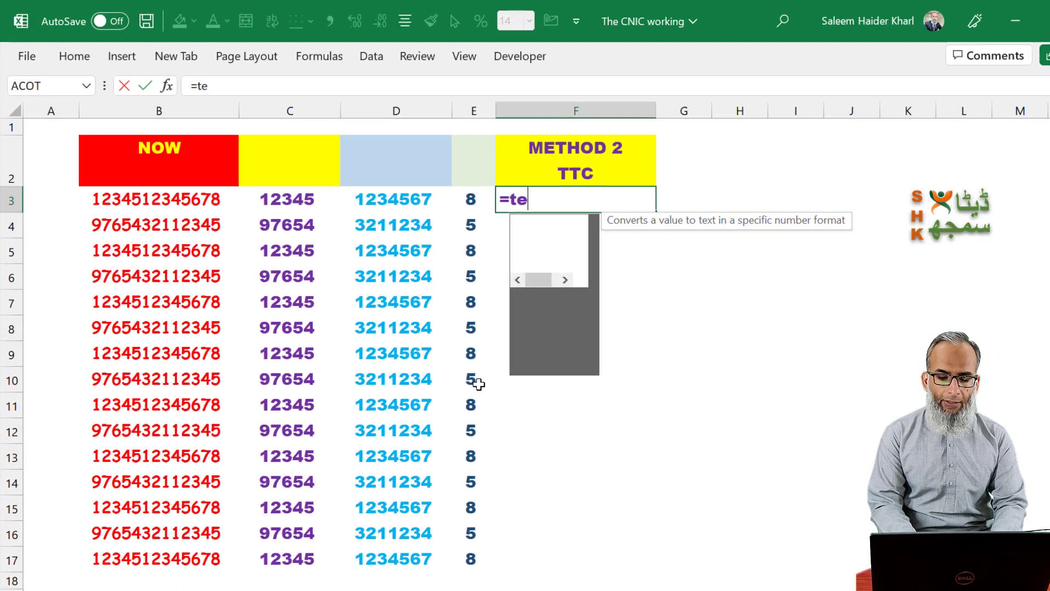
type("xtj")
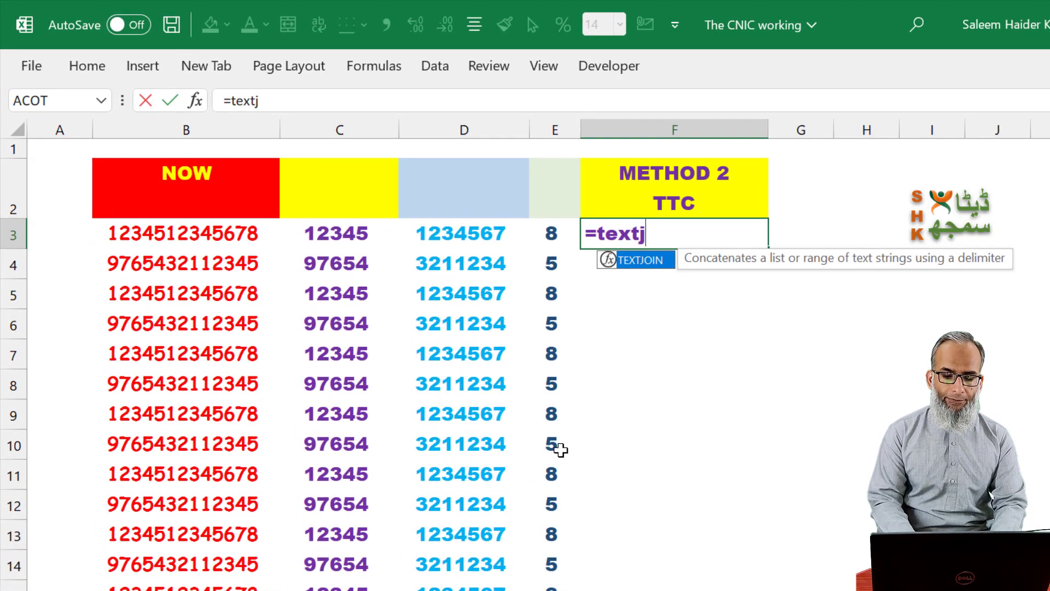
key("Tab")
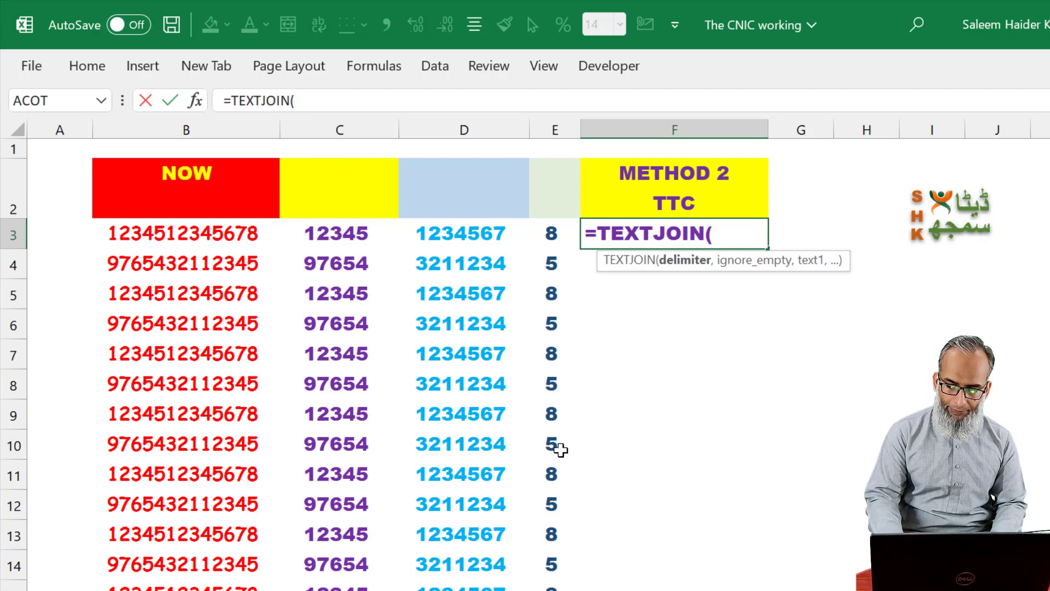
type("\"-\"")
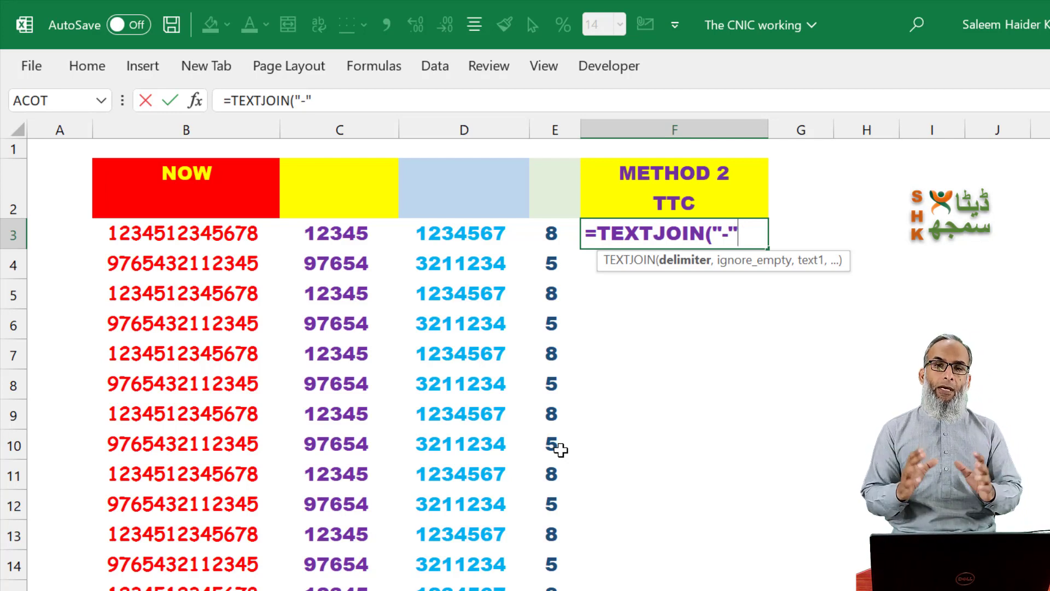
type(",,")
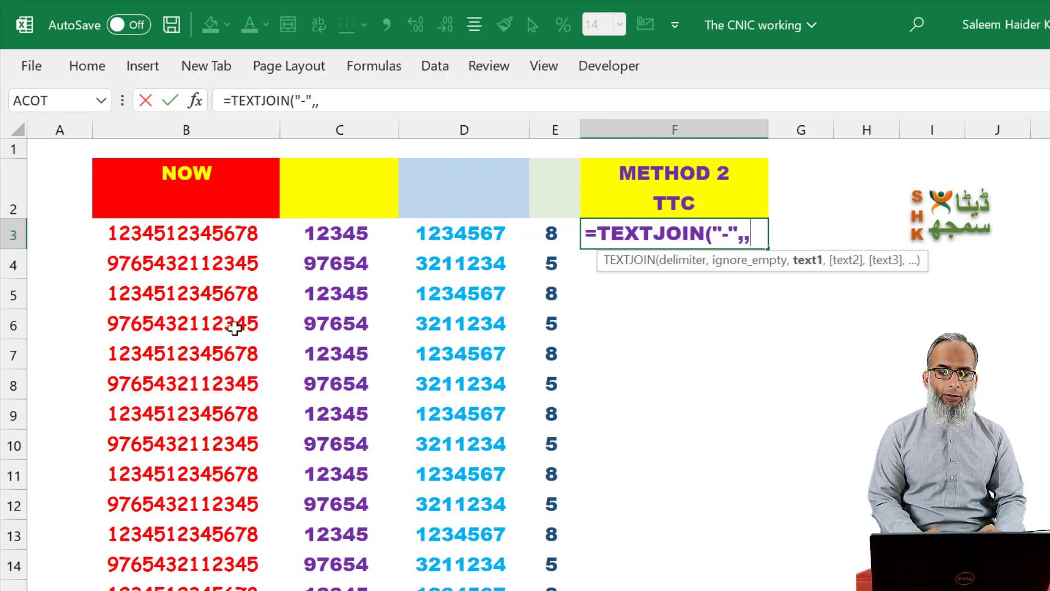
left_click_drag(314, 230, 536, 236)
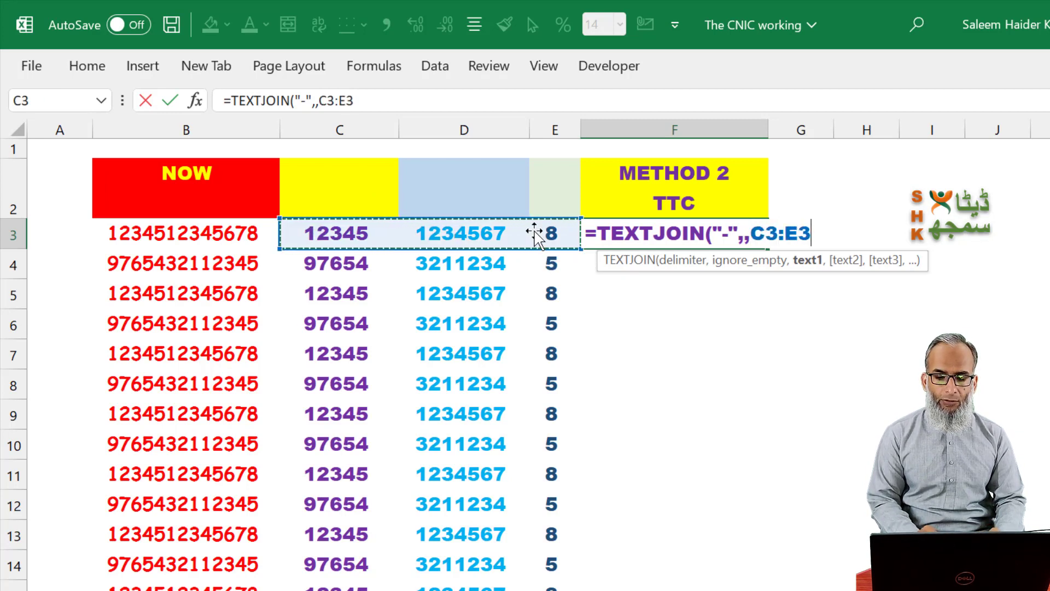
type(")")
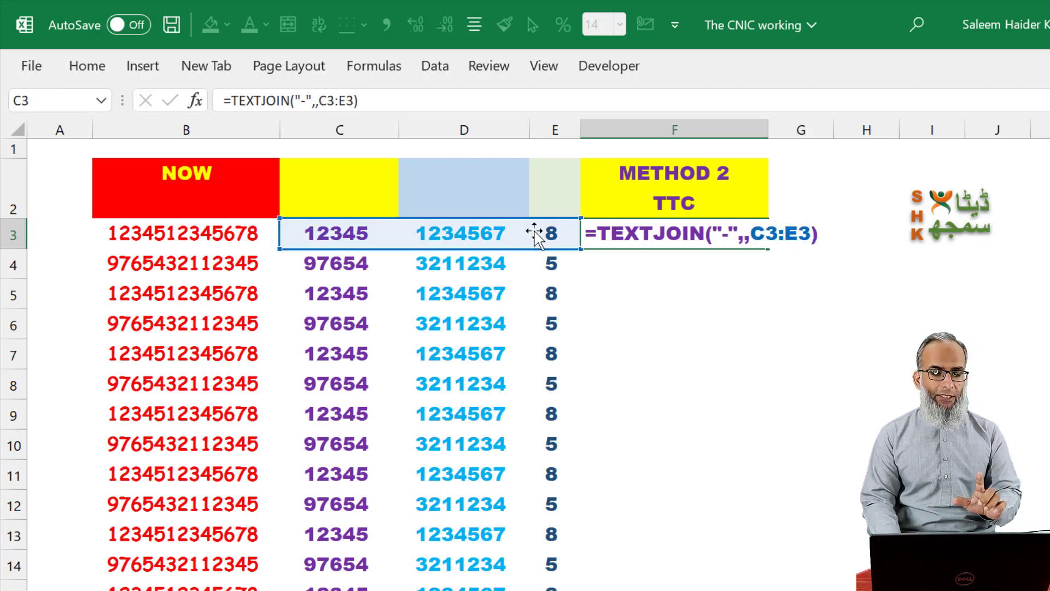
key("Return")
Replace the formula in F3 with =C3&"-"&D3&"-"&E3 to join the three parts using ampersands
key("Up")
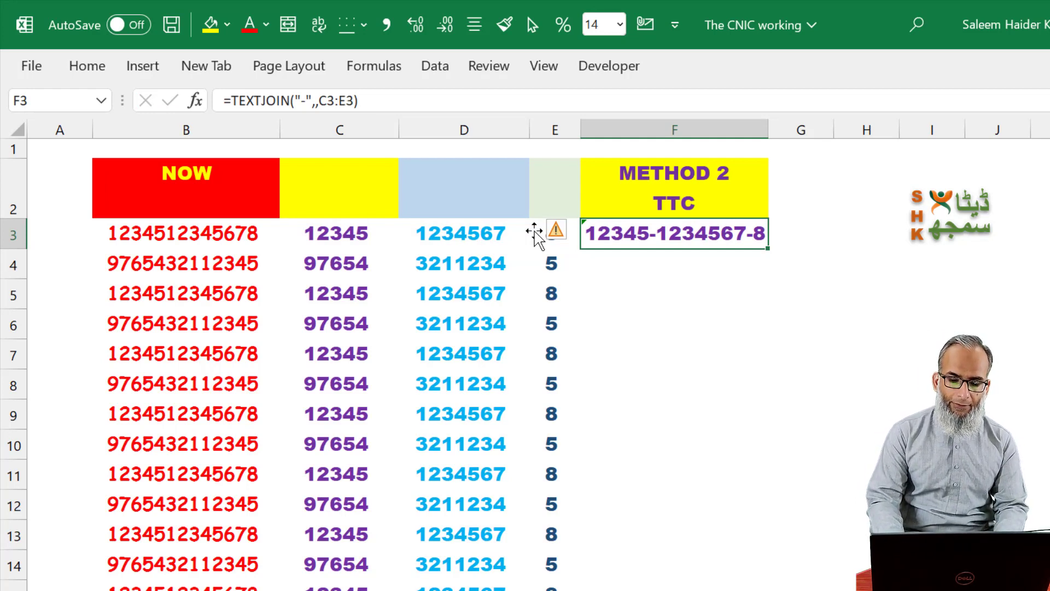
type("=")
left_click(529, 233)
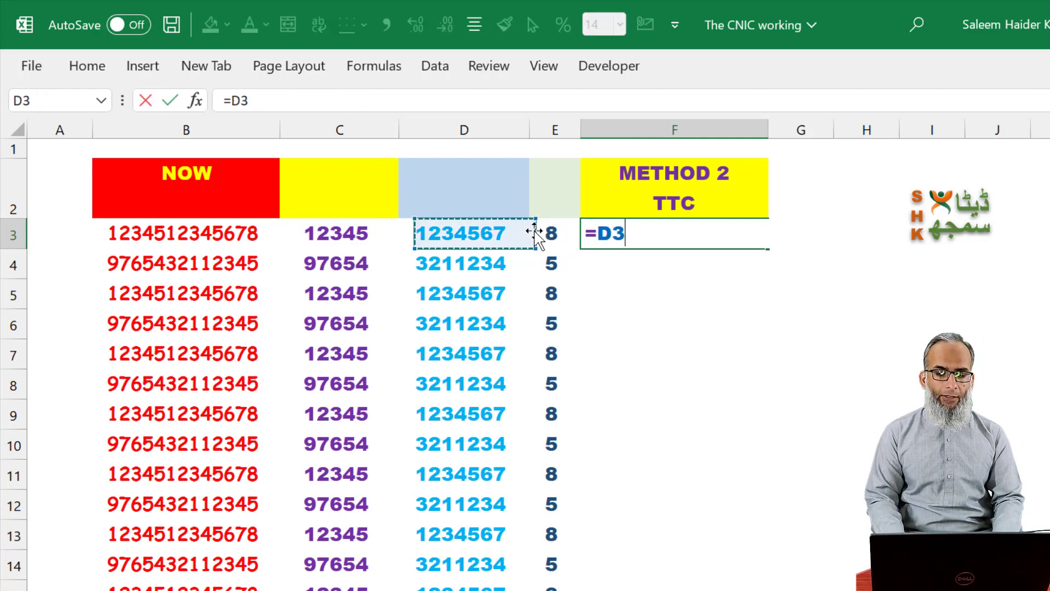
key("Left")
type("&")
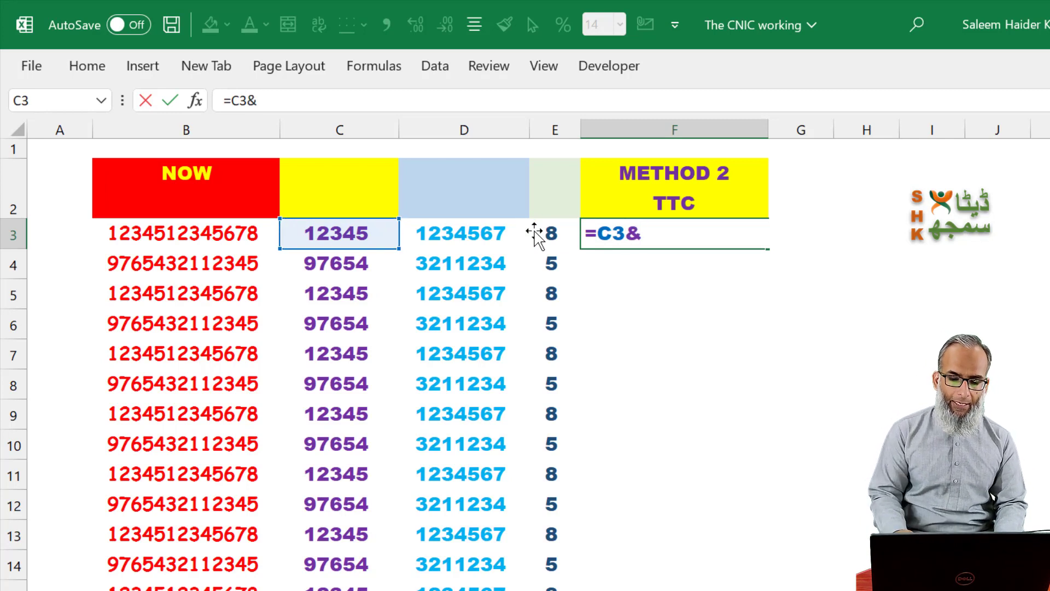
type("\"-\"")
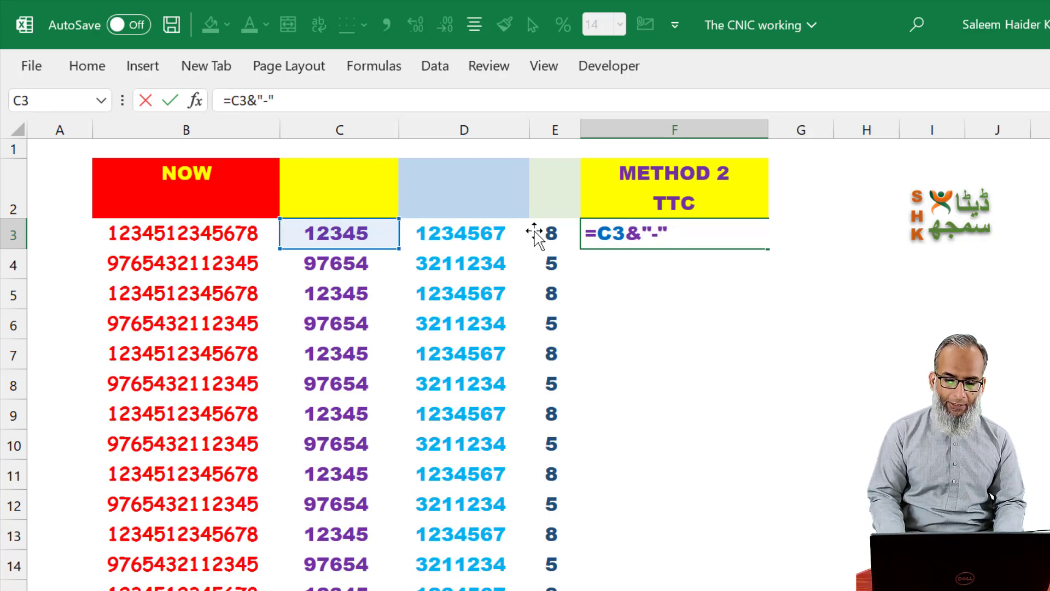
type("&")
key("Left")
key("Left")
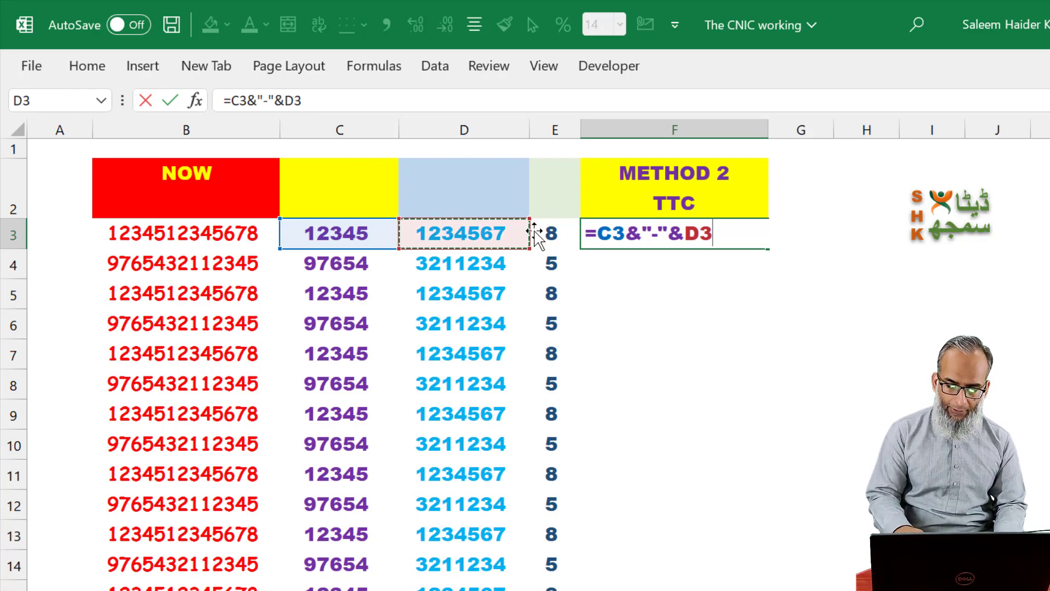
type("&")
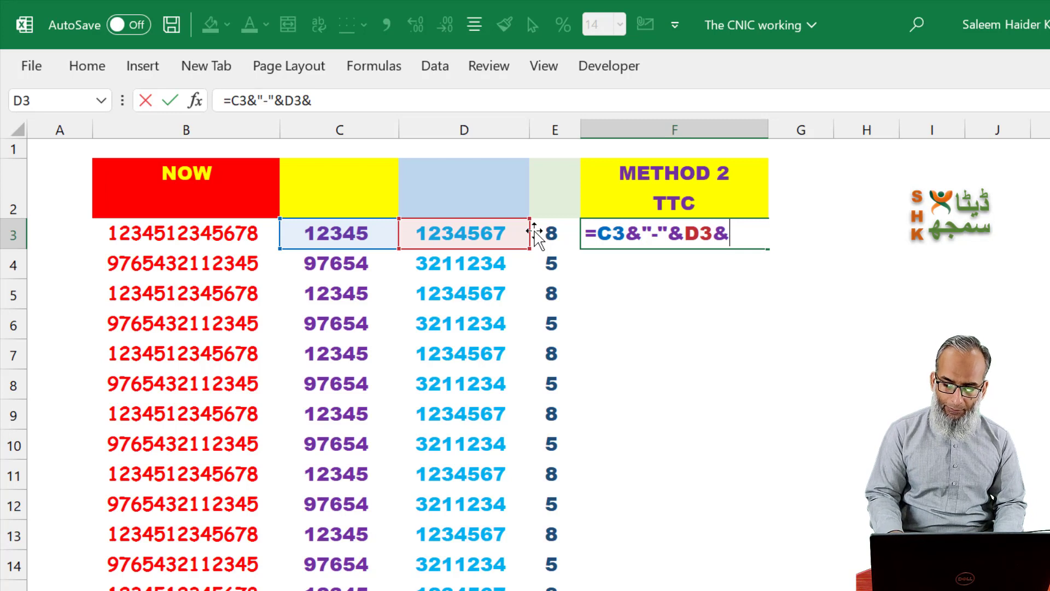
type("\"-\"")
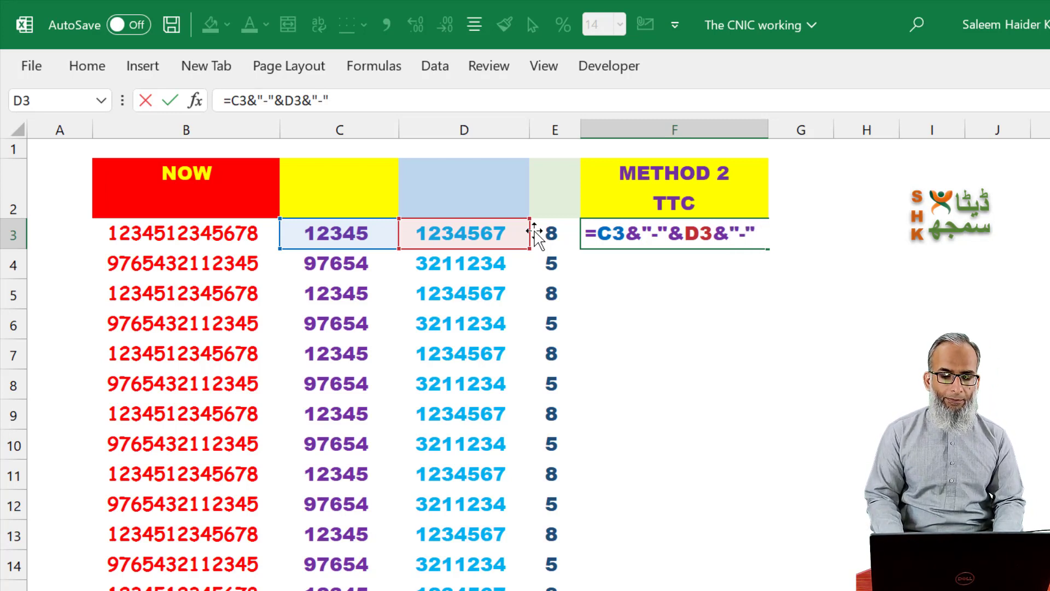
type("&")
left_click(535, 236)
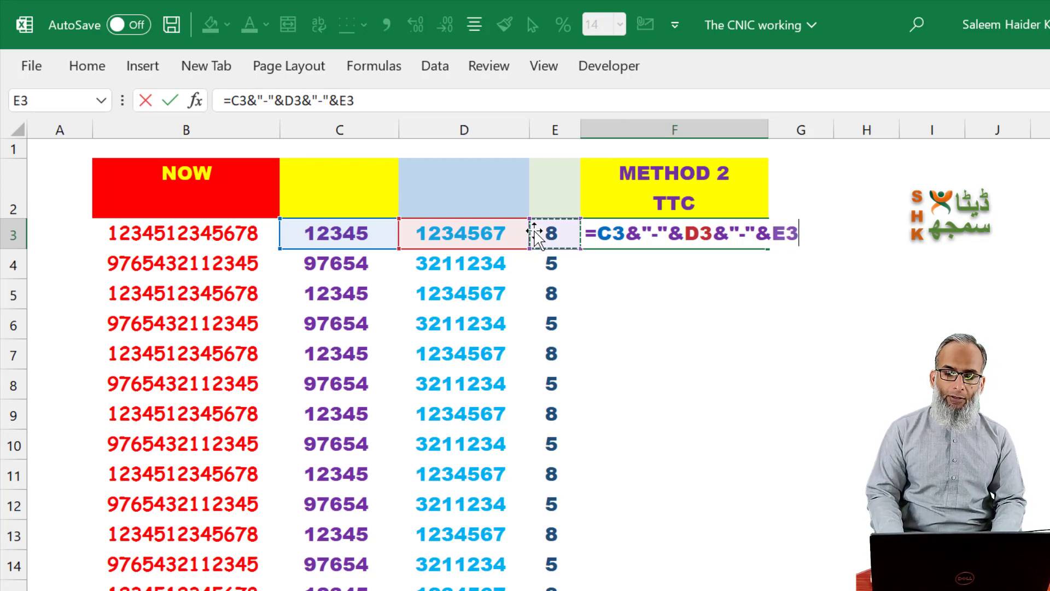
key("ctrl+Return")
key("Up")
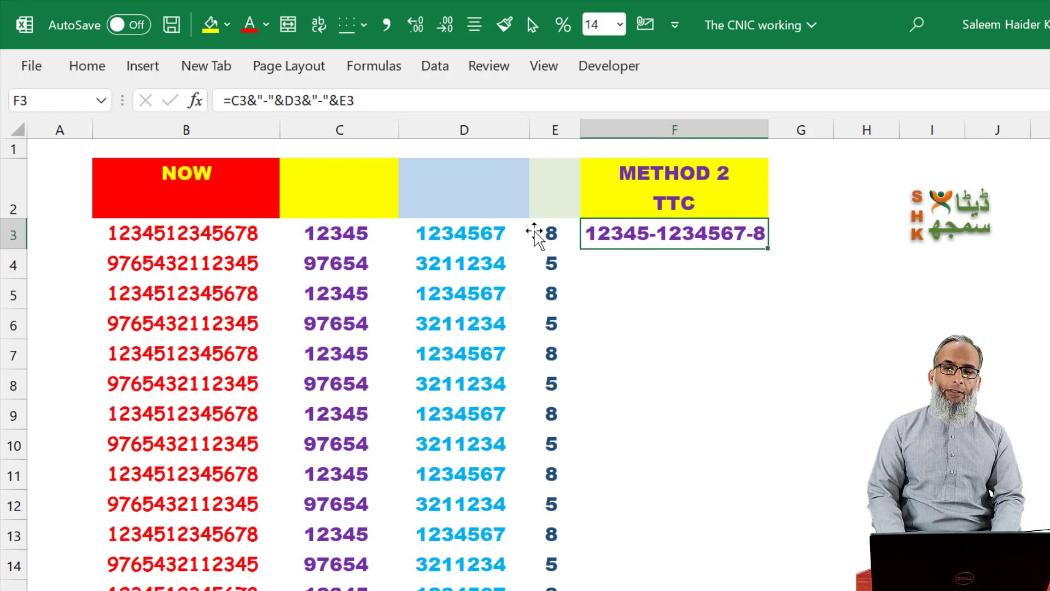
Enter =CONCATENATE(C3,"-",D3,"-",E3) in F3 in place of the ampersand formula
type("=co")
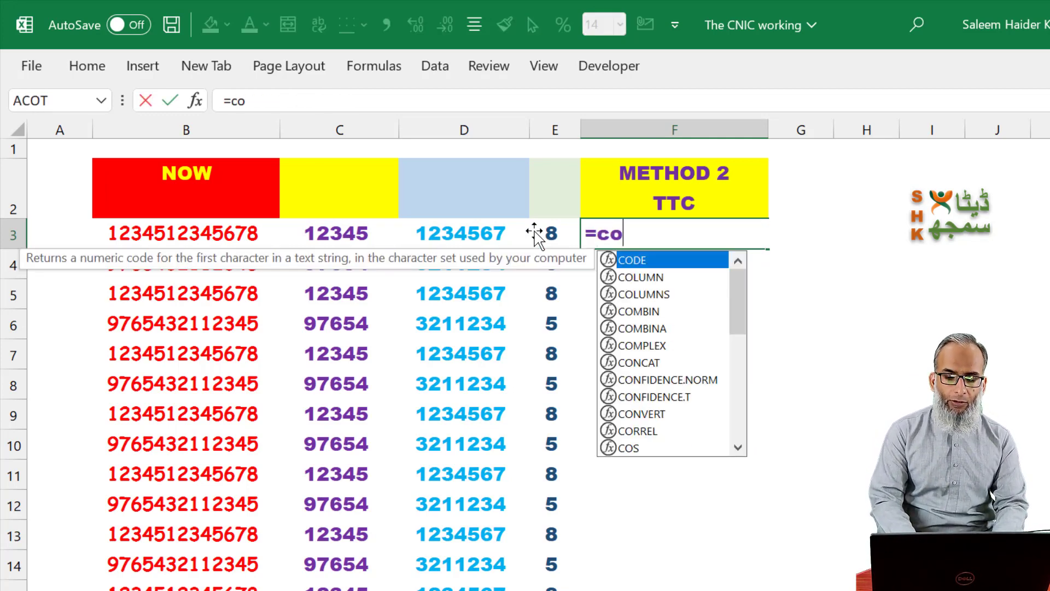
type("ncate")
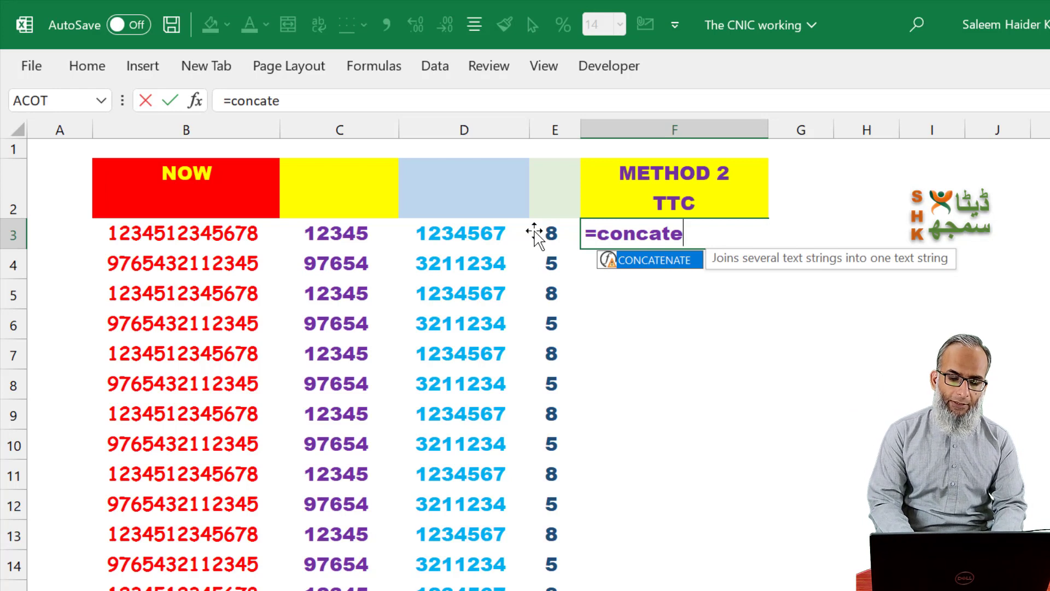
type("nate")
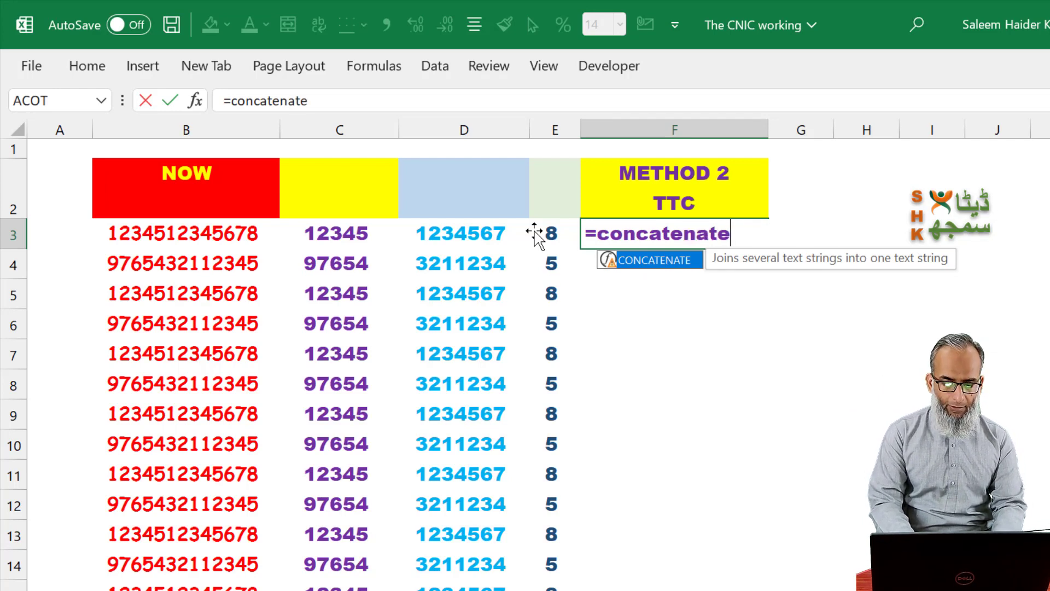
key("Tab")
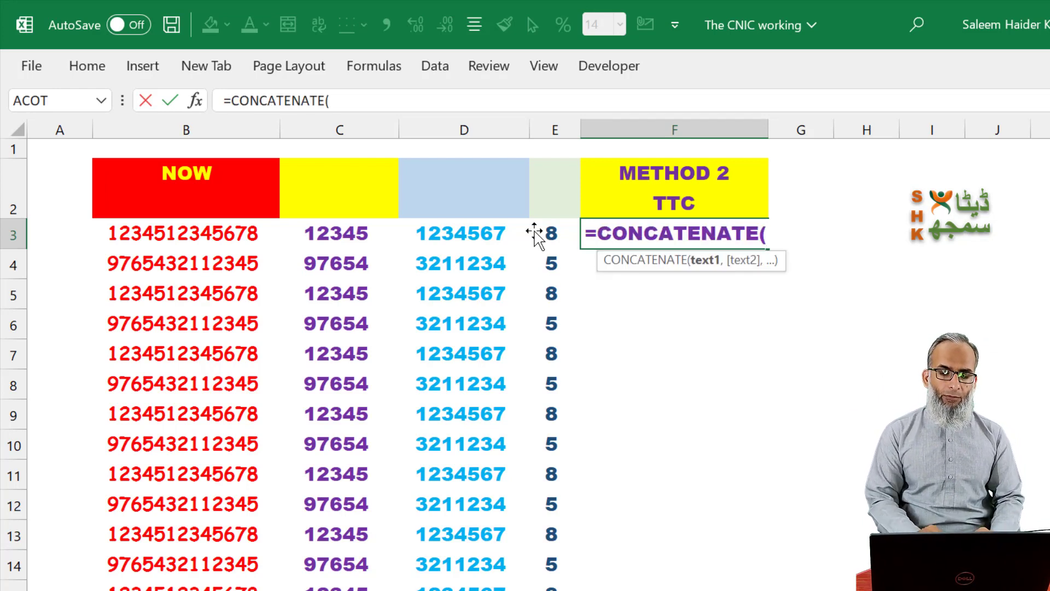
left_click(329, 232)
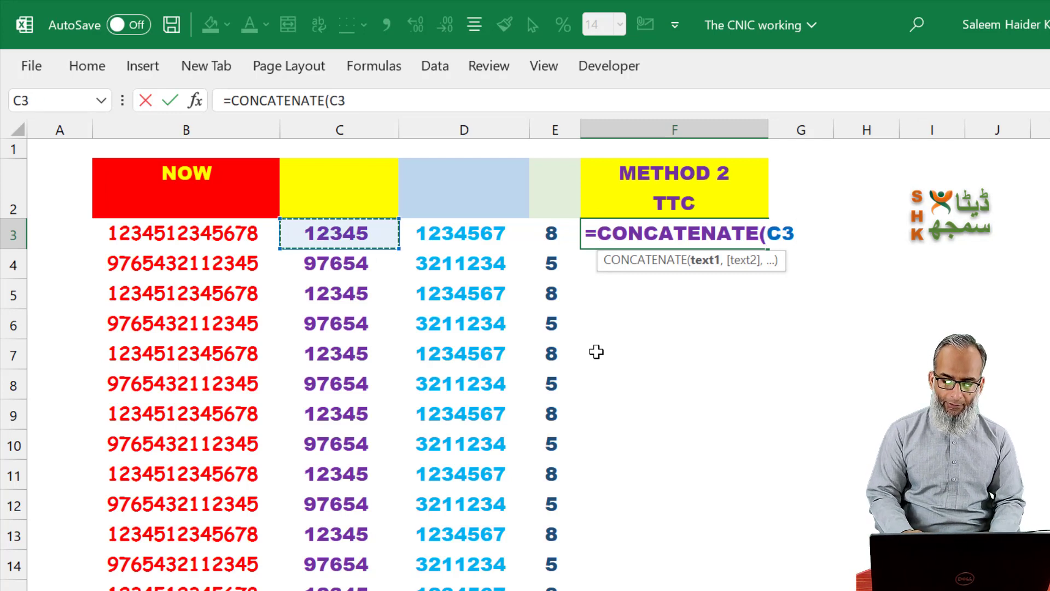
type(",\"")
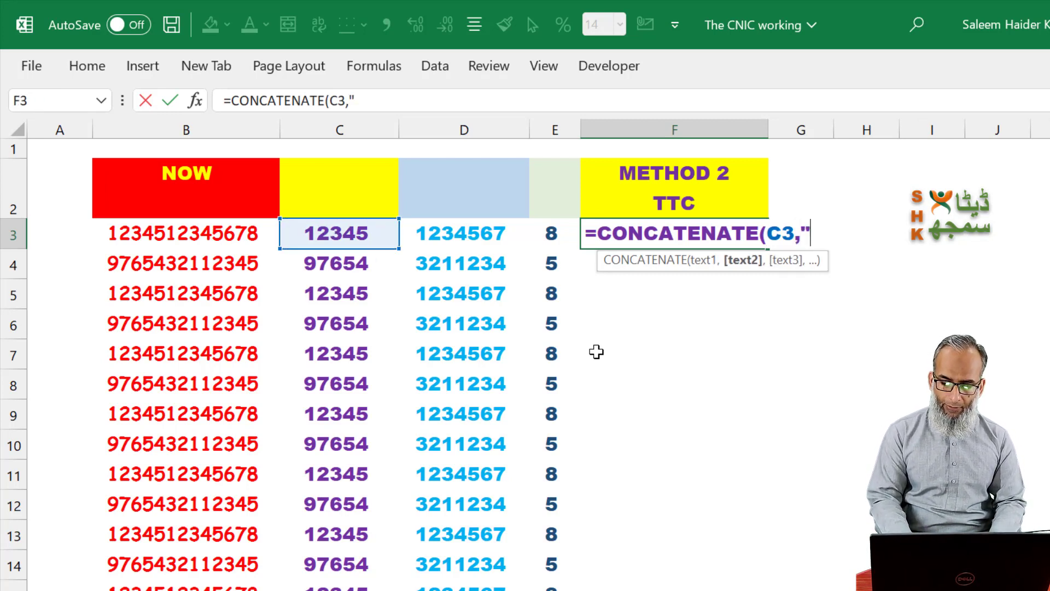
type("-\",")
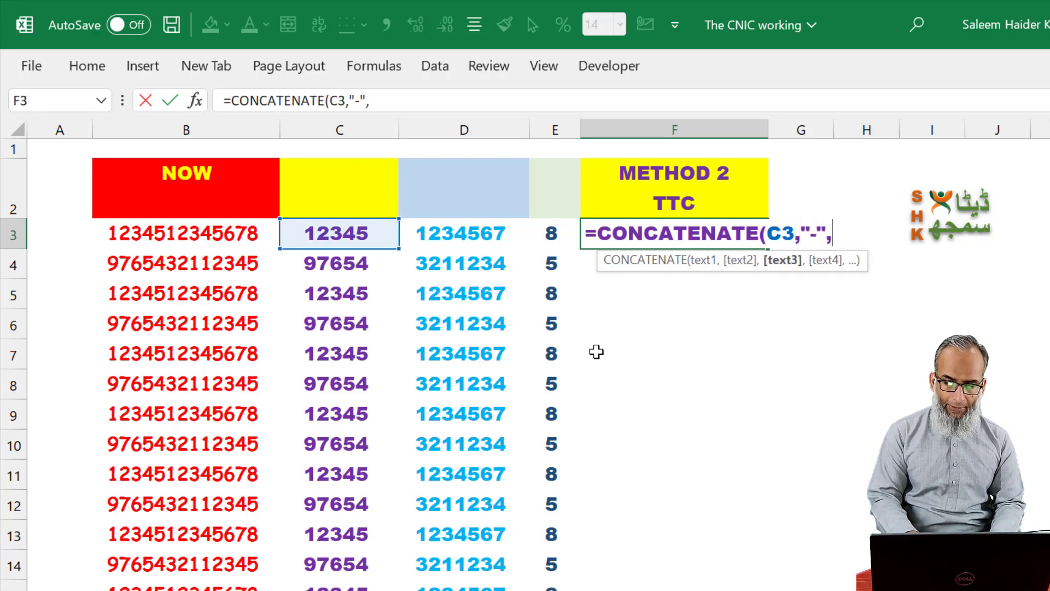
key("Left")
key("Left")
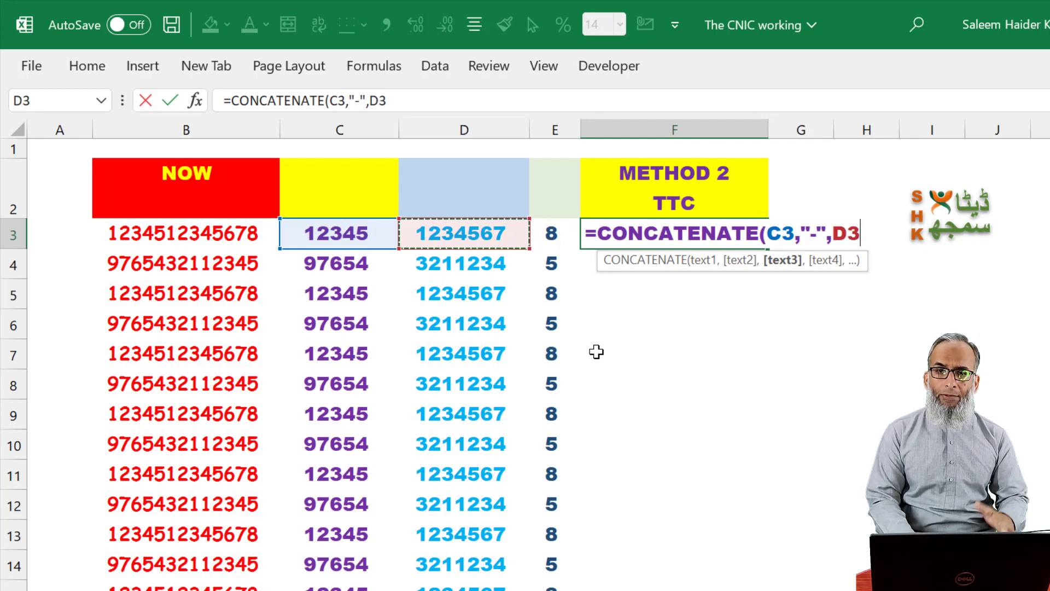
type(",\"")
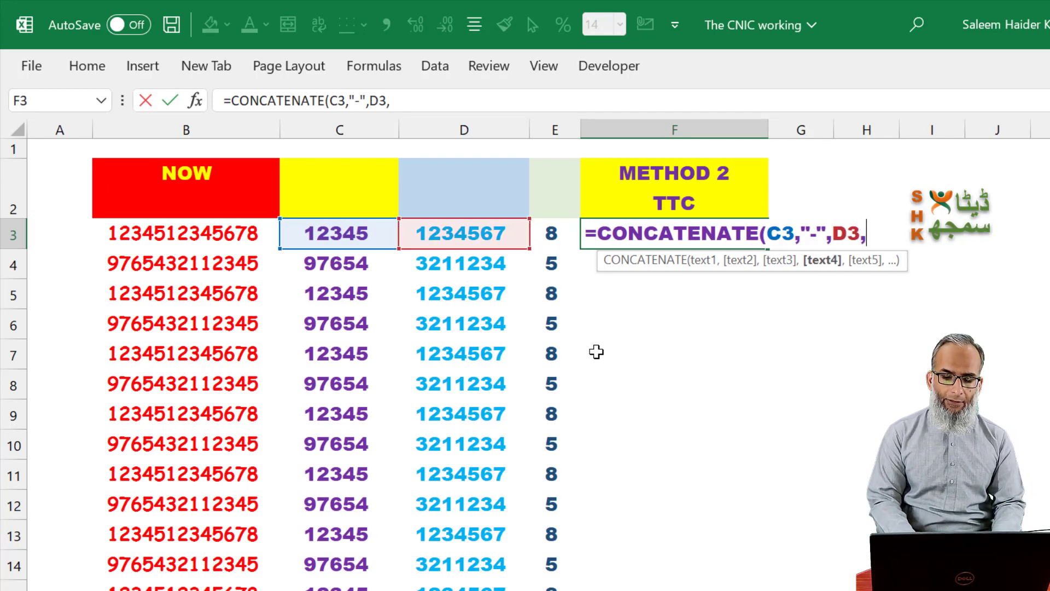
type("\",")
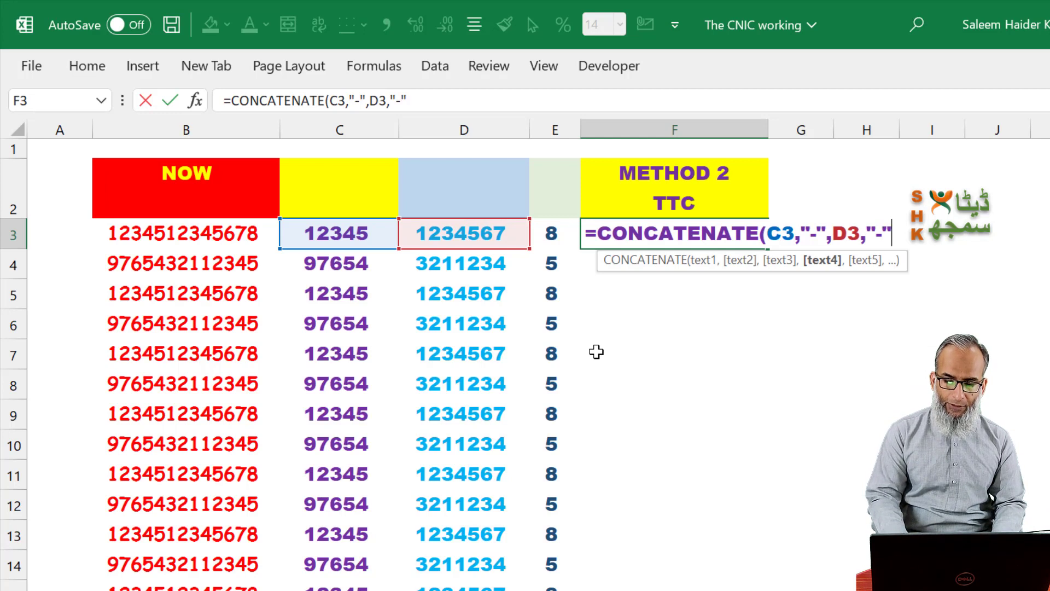
key("Left")
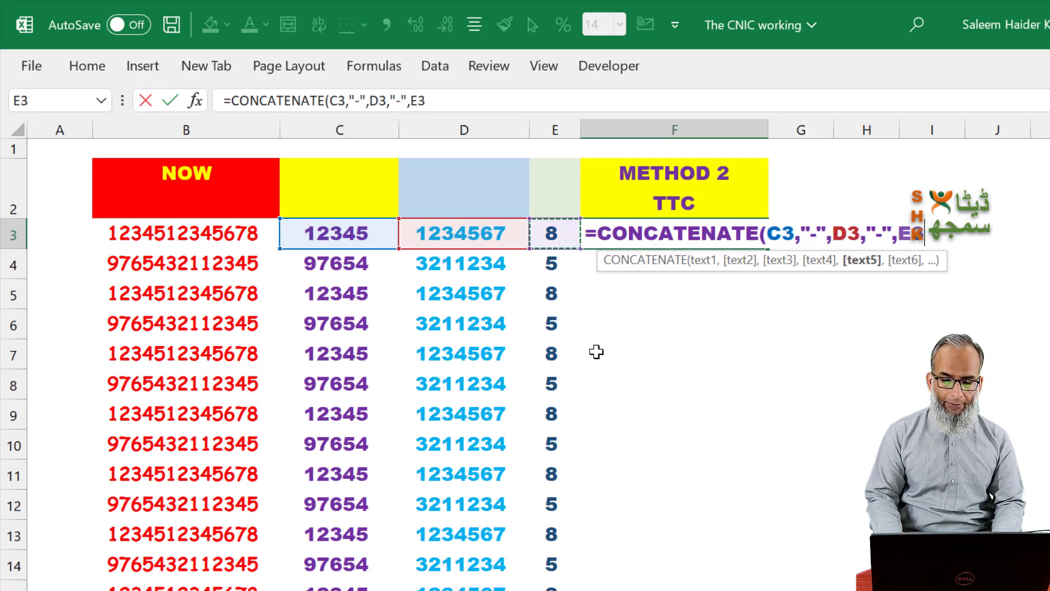
type(")")
key("ctrl+Return")
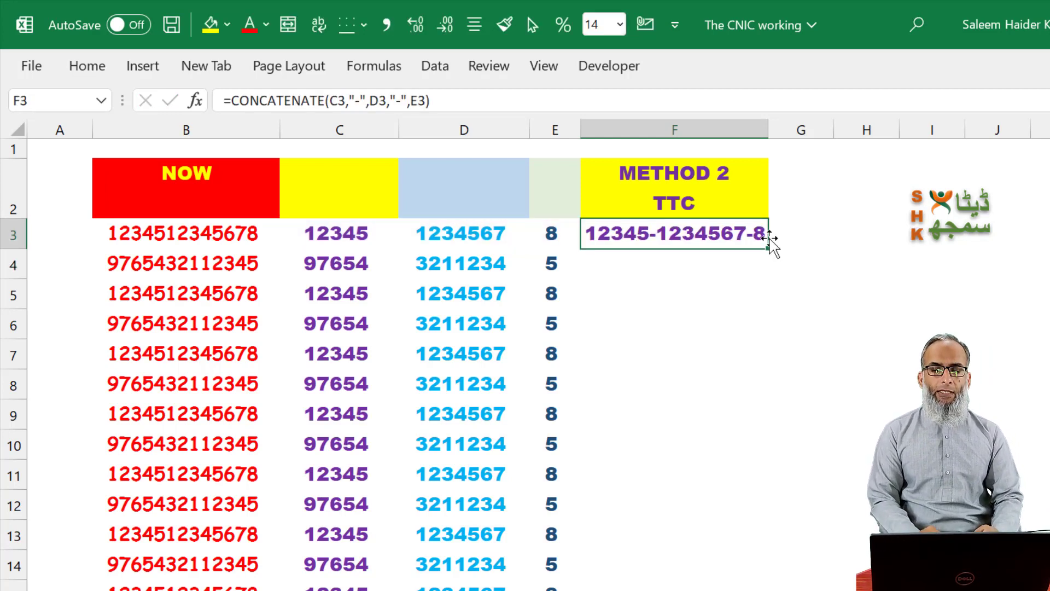
Fill the CONCATENATE formula from F3 down alongside the split data and return to F3
double_click(767, 248)
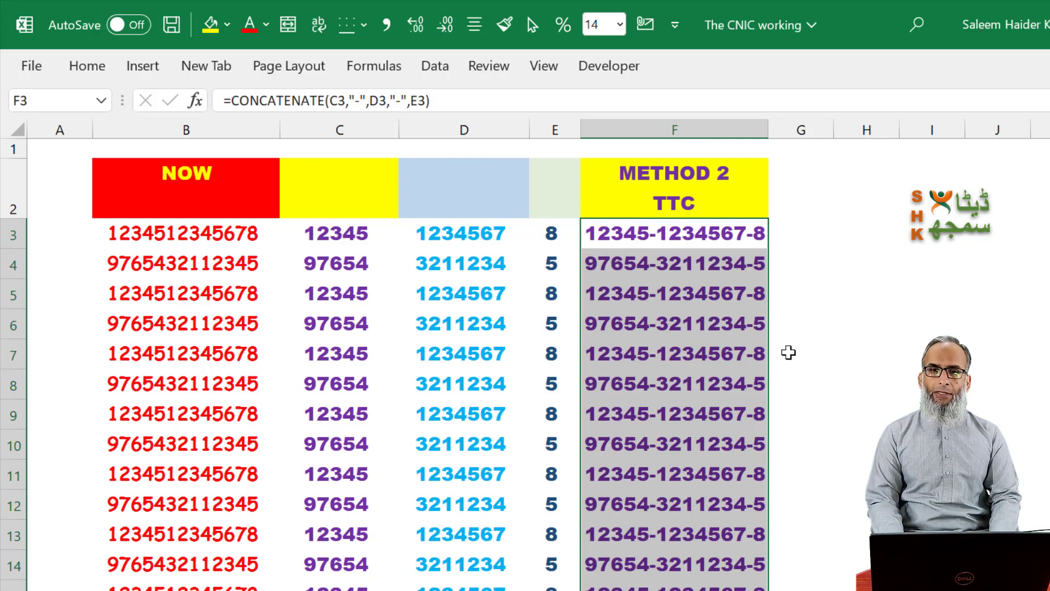
key("Left")
key("Right")
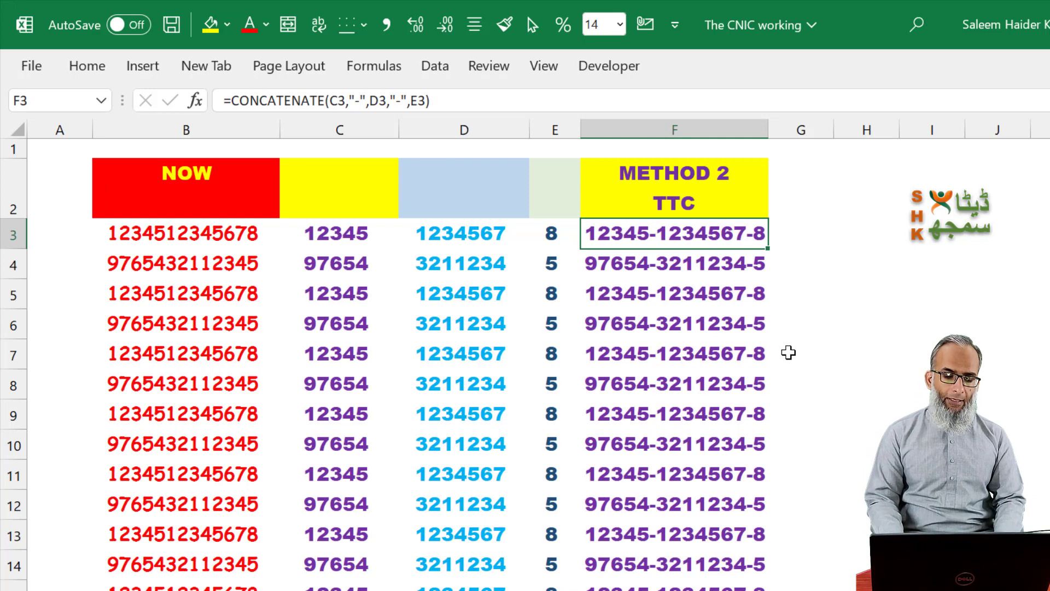
Switch to the sheet headed METHOD 3 and select the CNIC numbers in B3:B17
key("ctrl+Page_Down")
key("Up")
key("Up")
key("Up")
key("Up")
key("Up")
key("Up")
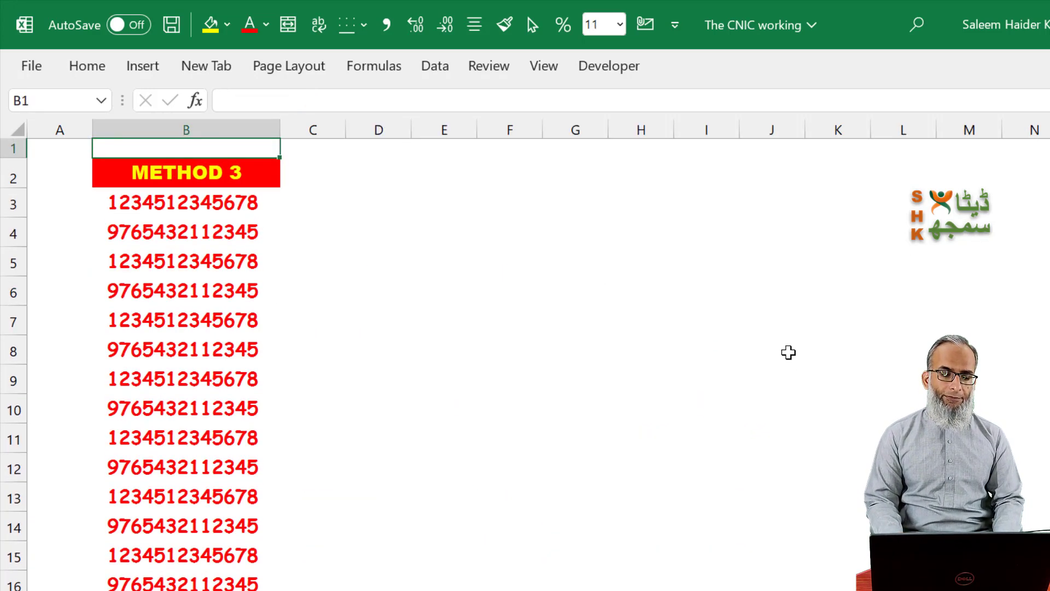
key("Down")
key("Down")
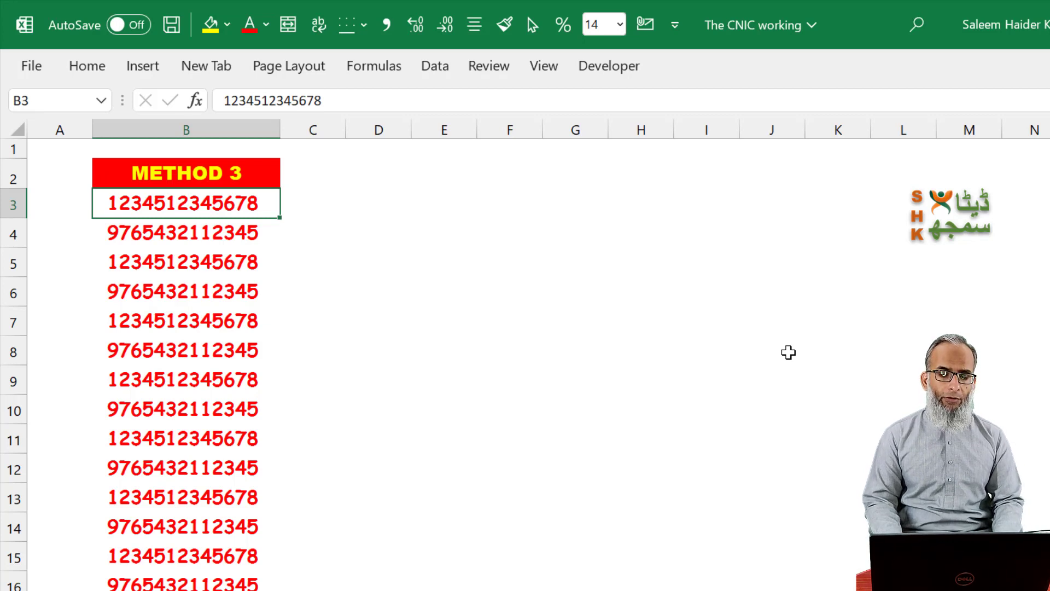
key("shift+Down")
key("shift+Down")
key("shift+Down")
key("shift+Down")
key("shift+Down")
key("shift+Down")
key("shift+Down")
key("shift+Down")
key("shift+Down")
key("shift+Down")
key("shift+Down")
key("shift+Down")
key("shift+Down")
key("shift+Down")
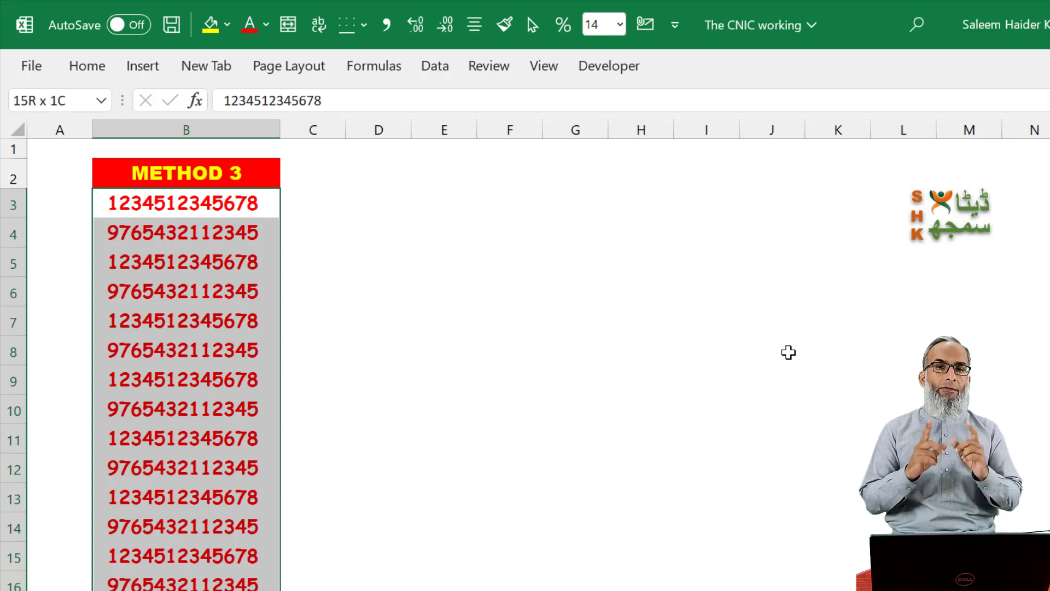
Review the formula cells F5 and F3 on the METHOD 2 sheet and C3 on the METHOD 1 sheet
key("ctrl+Page_Up")
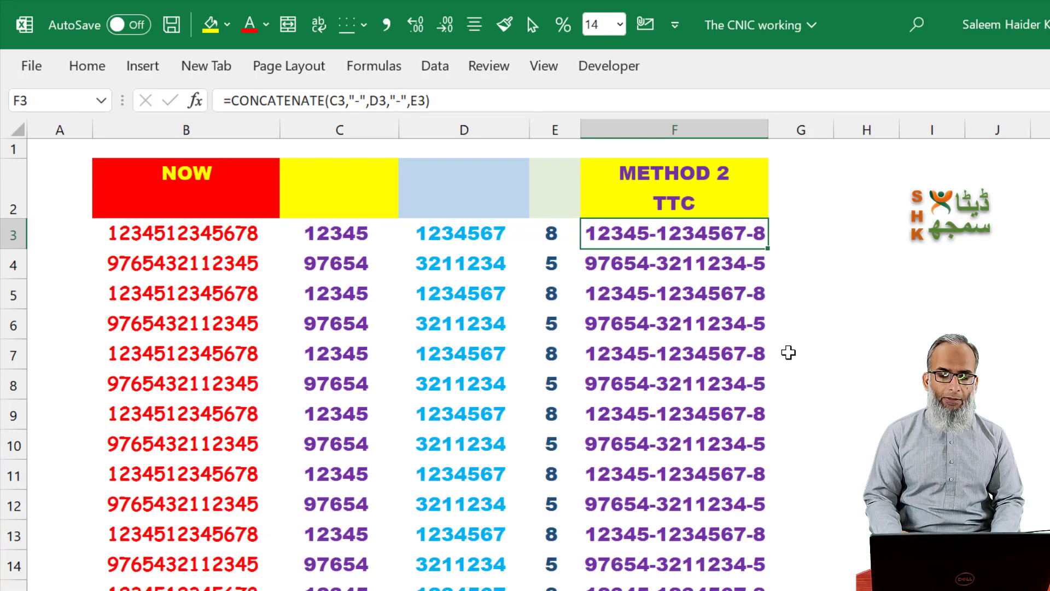
left_click(708, 291)
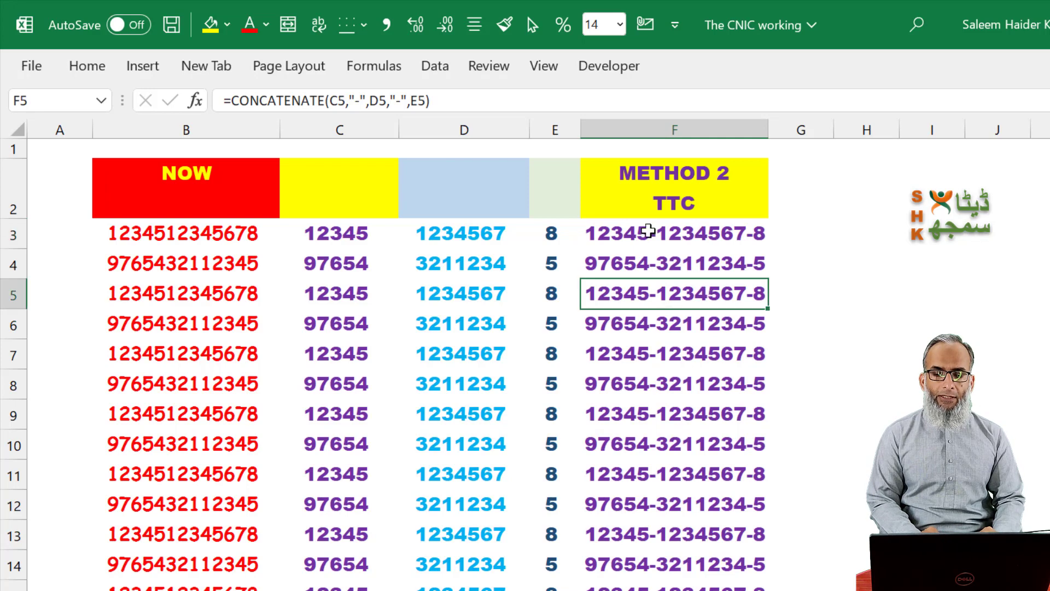
left_click(648, 237)
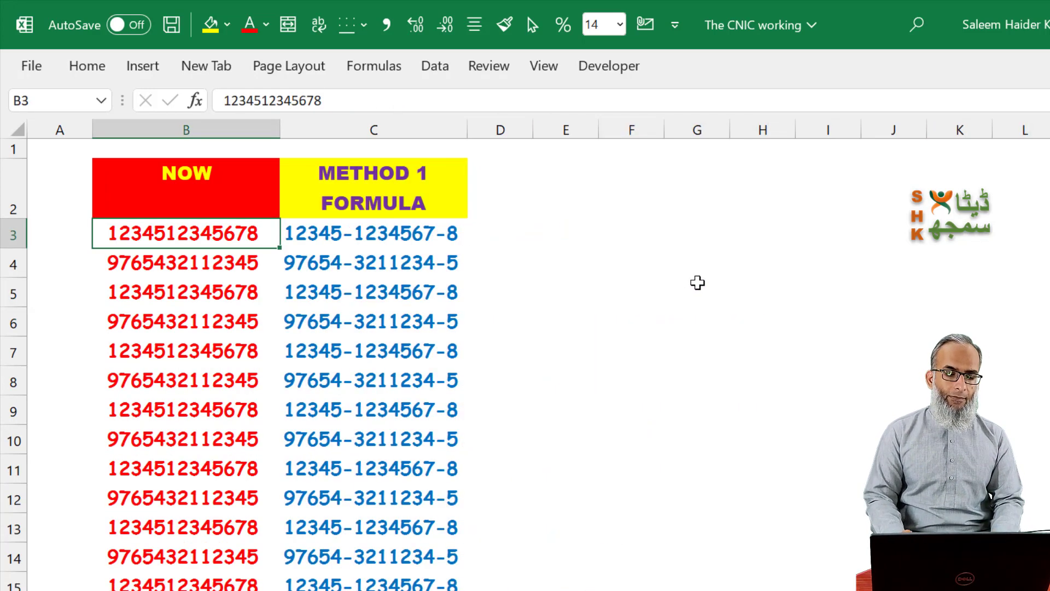
left_click(410, 232)
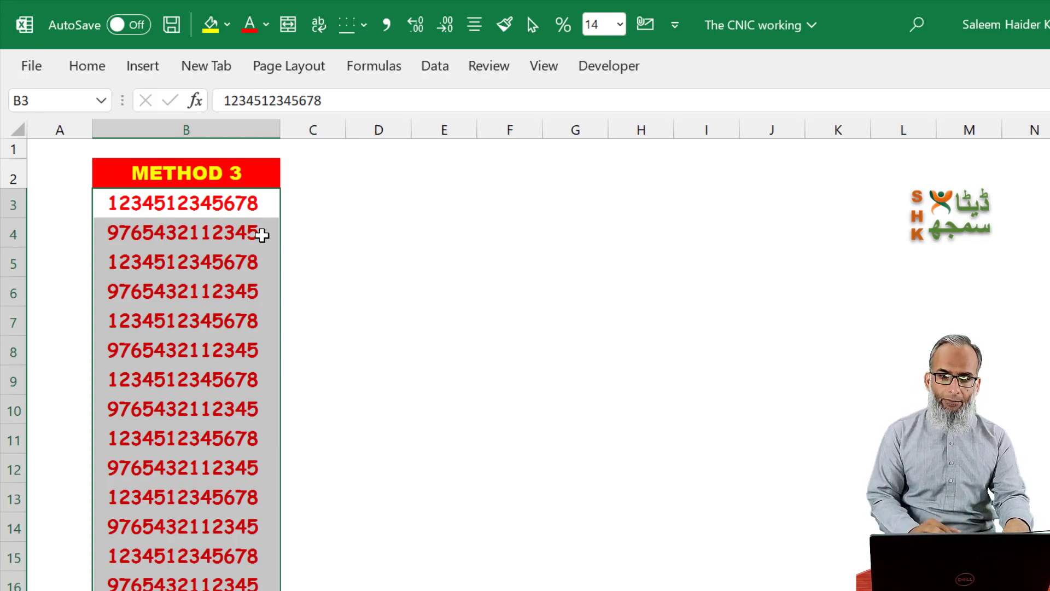
key("ctrl+1")
left_click_drag(774, 64, 552, 85)
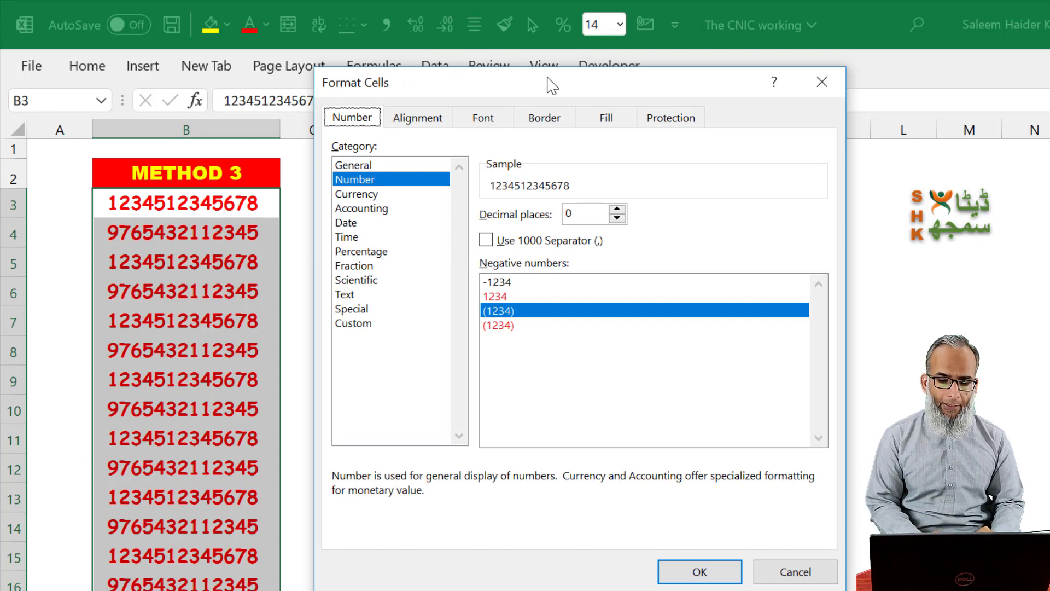
left_click(342, 324)
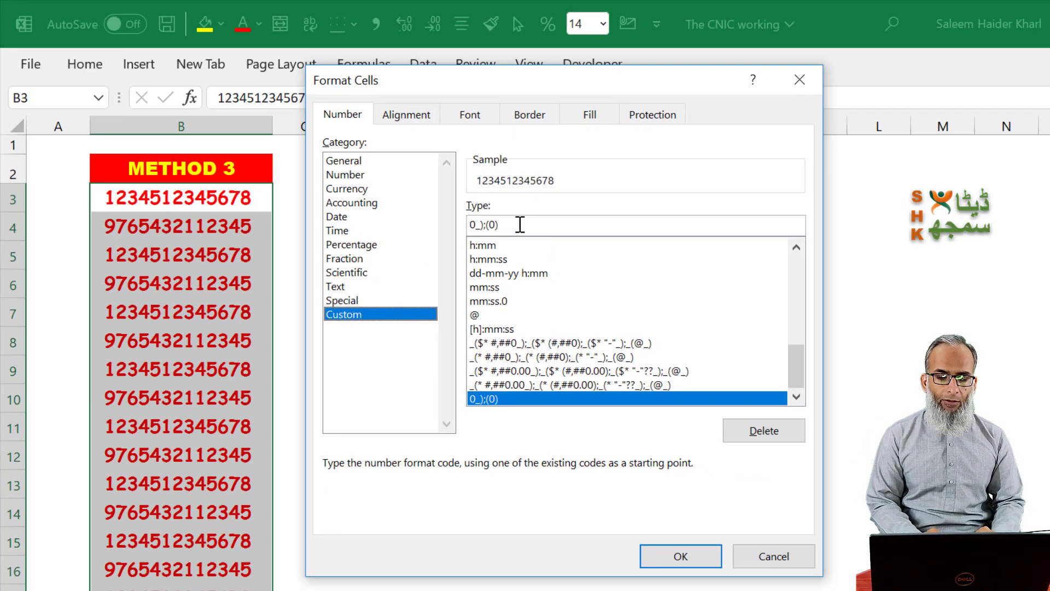
left_click_drag(520, 225, 442, 214)
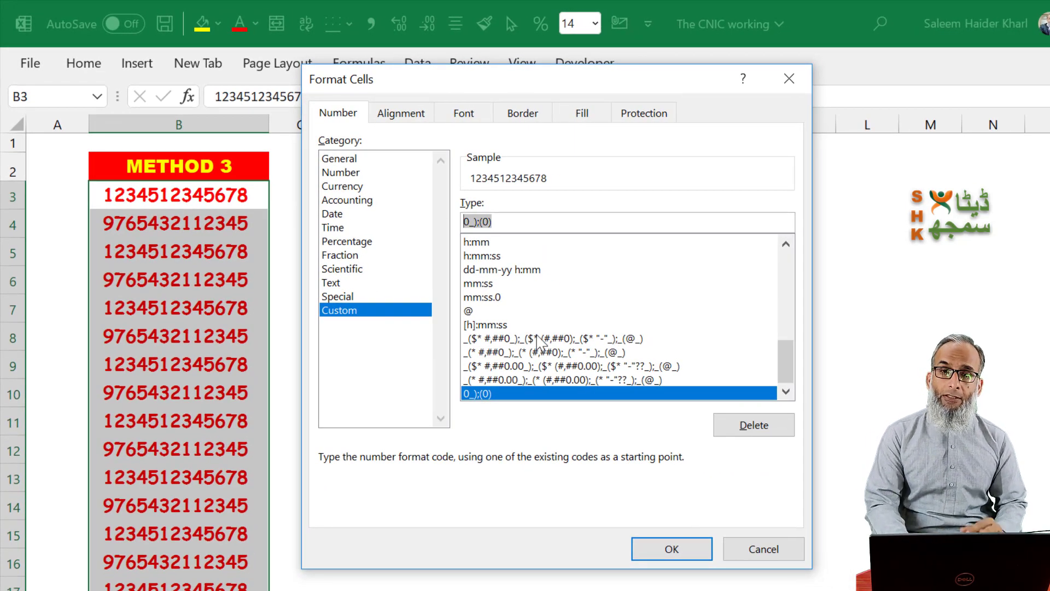
type("00000")
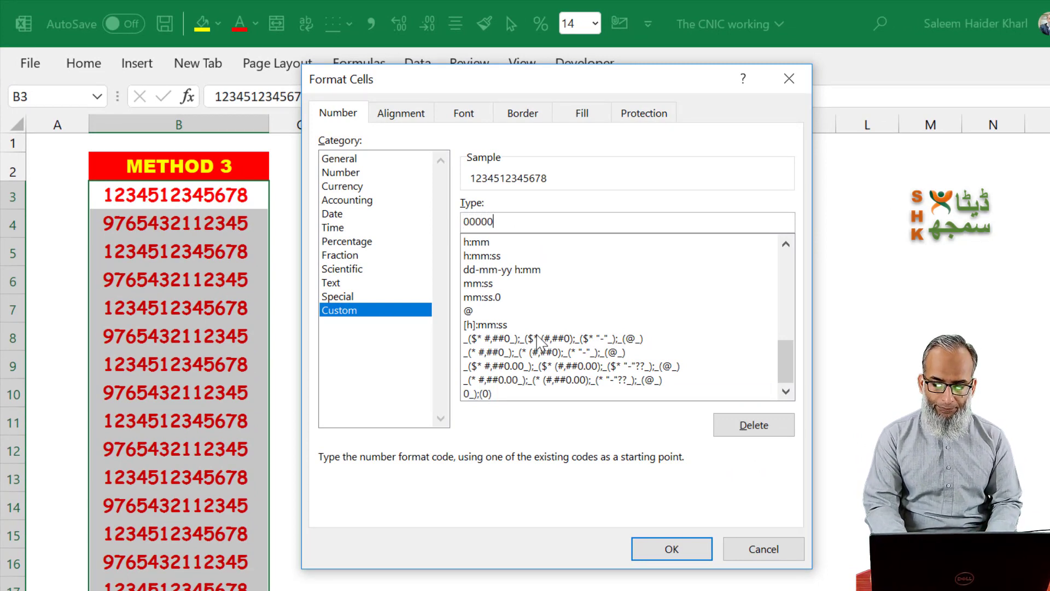
type("-")
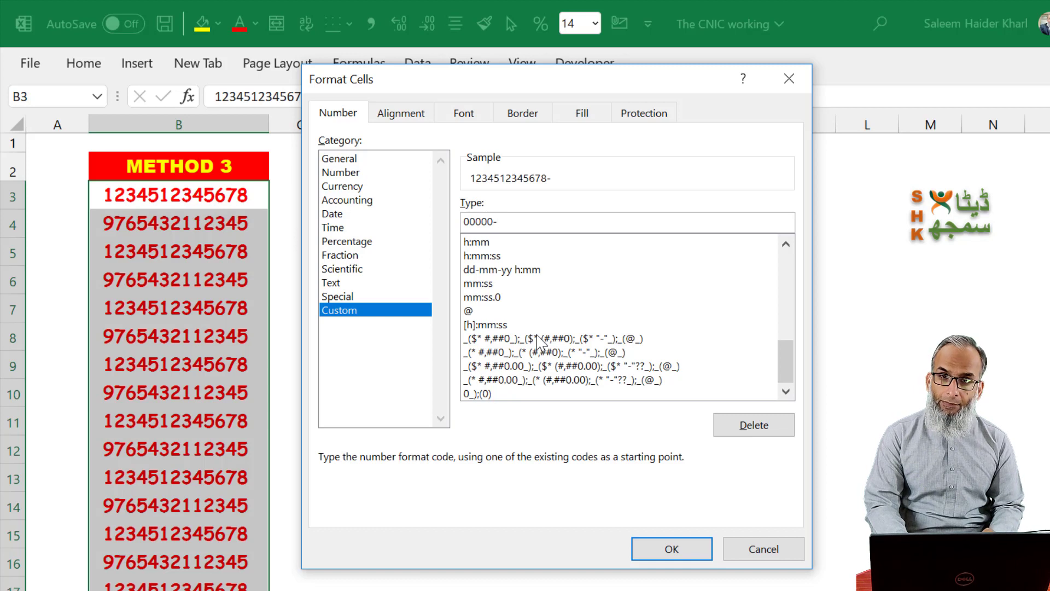
type("000000")
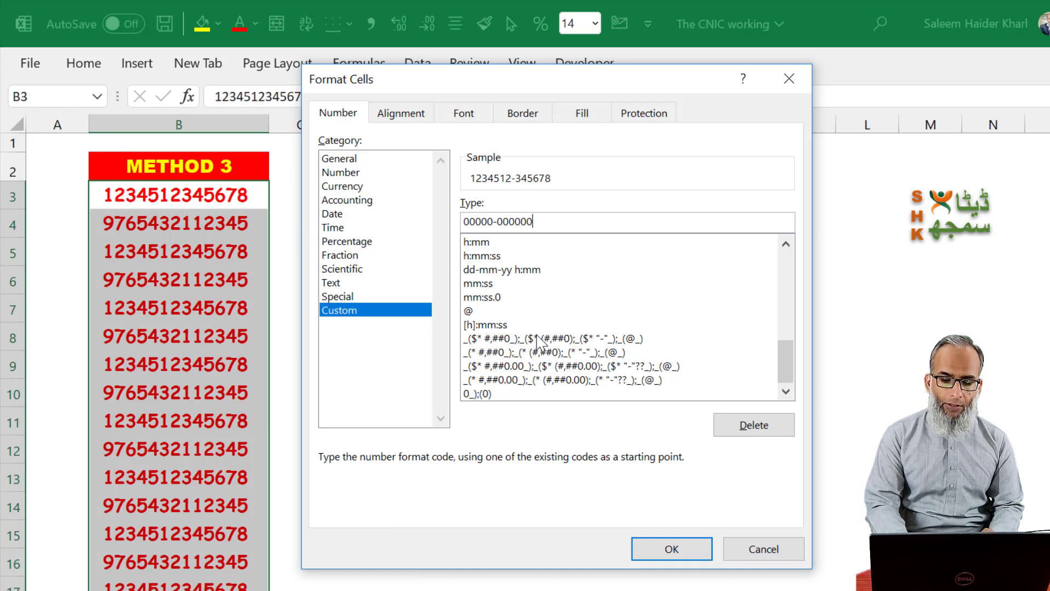
type("0-0")
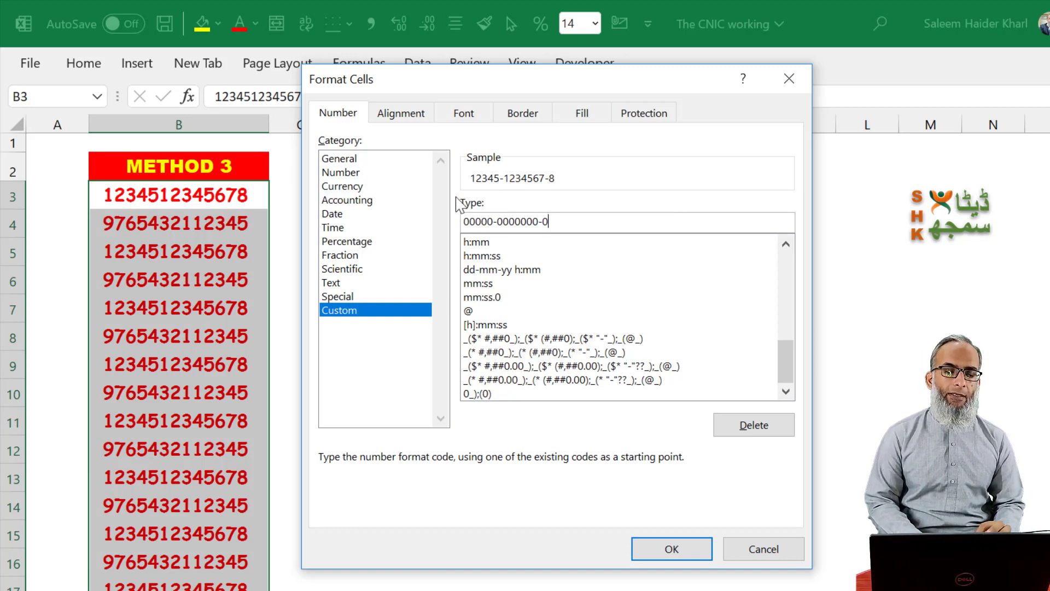
left_click(679, 552)
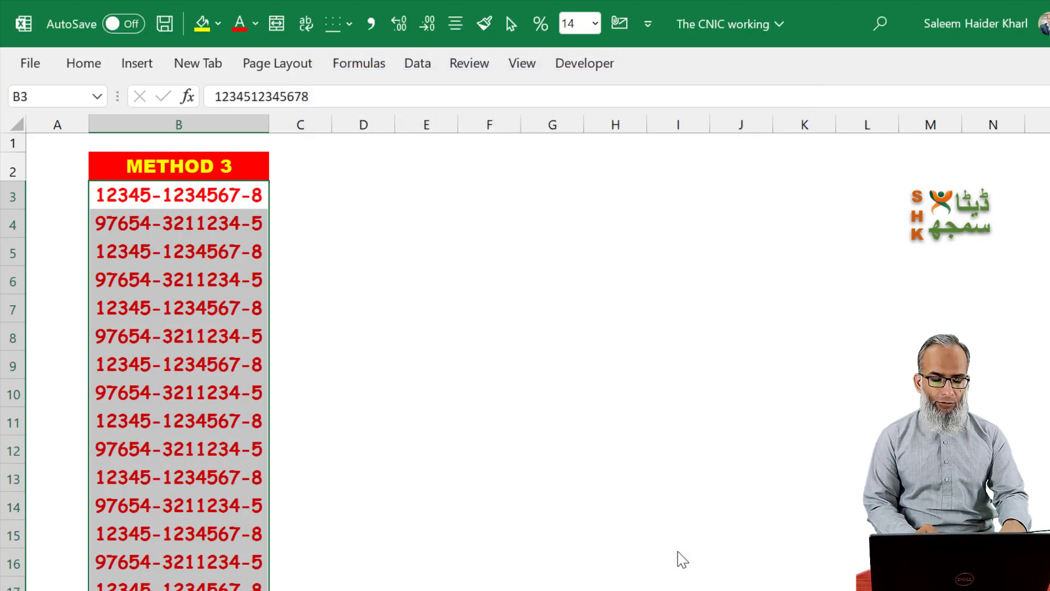
Change the custom number format of the selected CNIC numbers to #####-#######-#
key("ctrl+1")
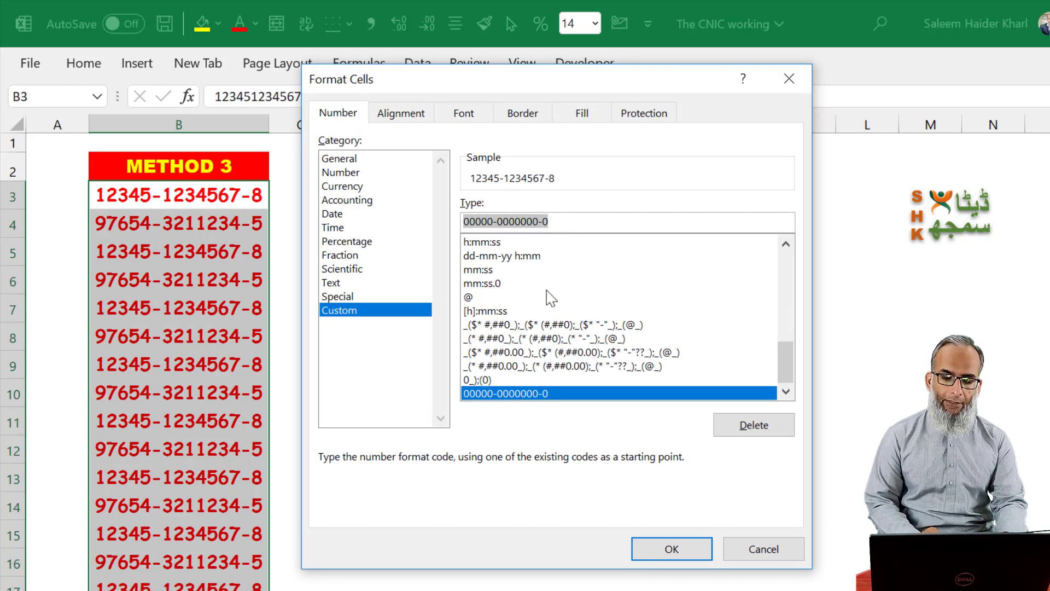
type("#####")
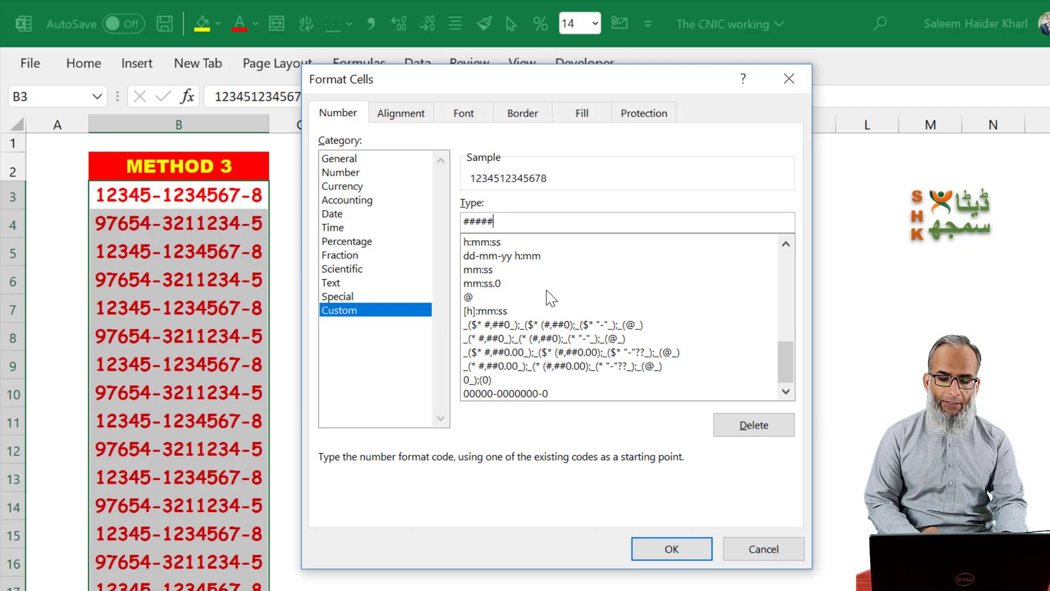
type("-")
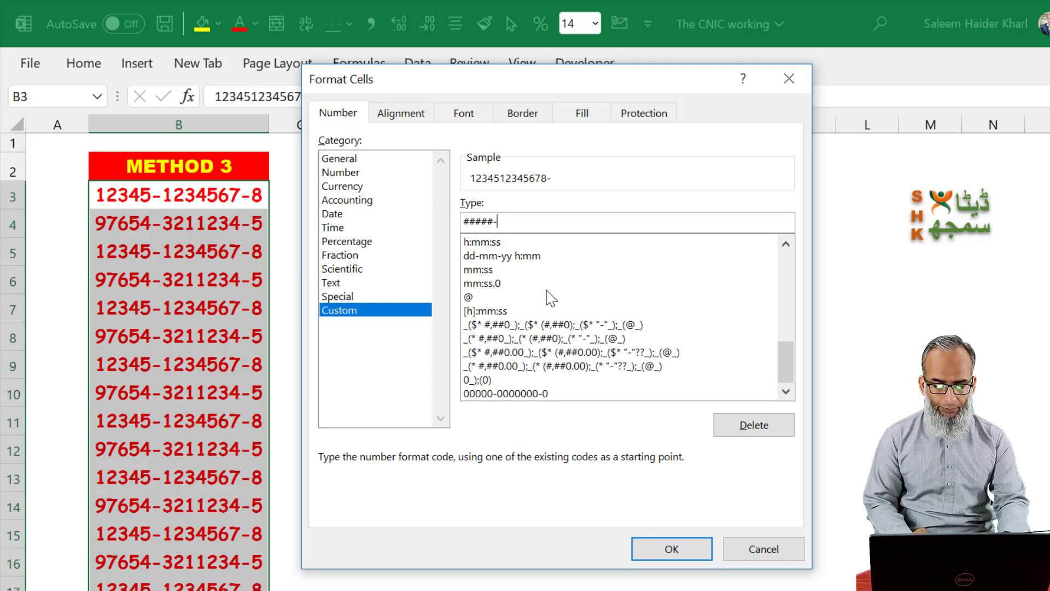
type("#####")
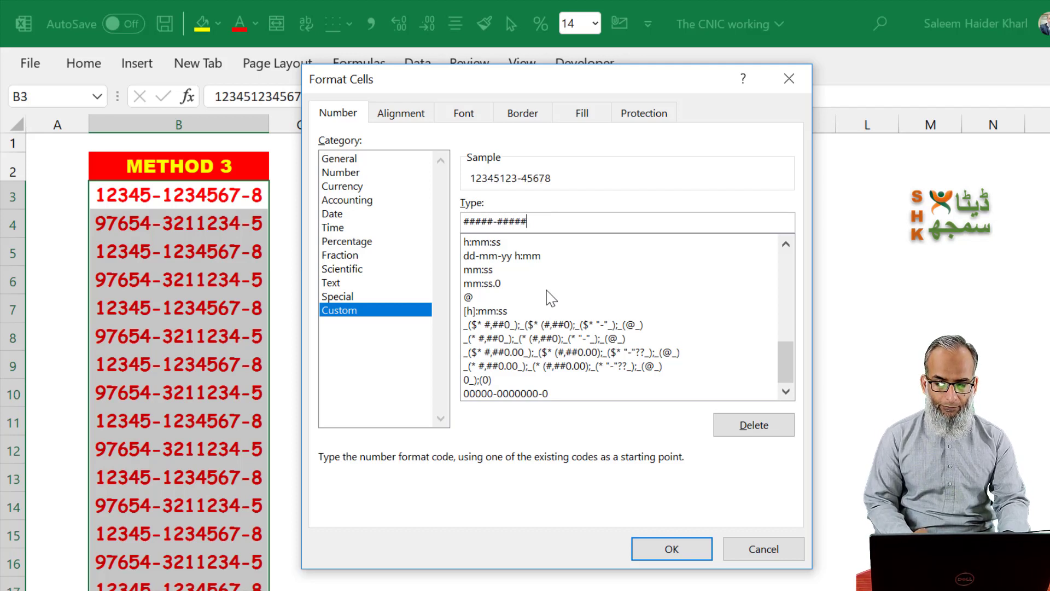
type("##-#")
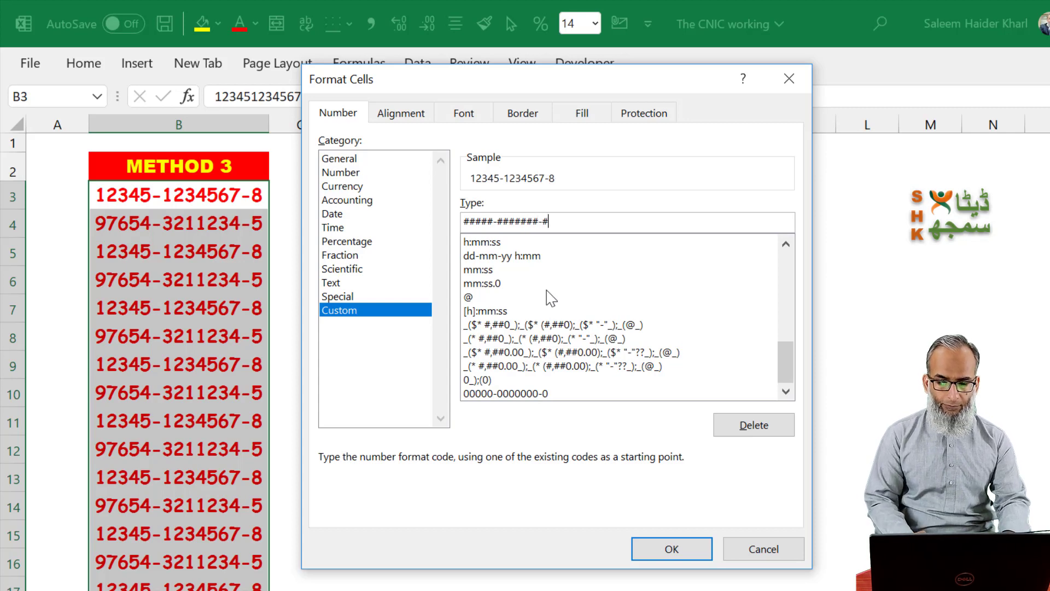
left_click(690, 551)
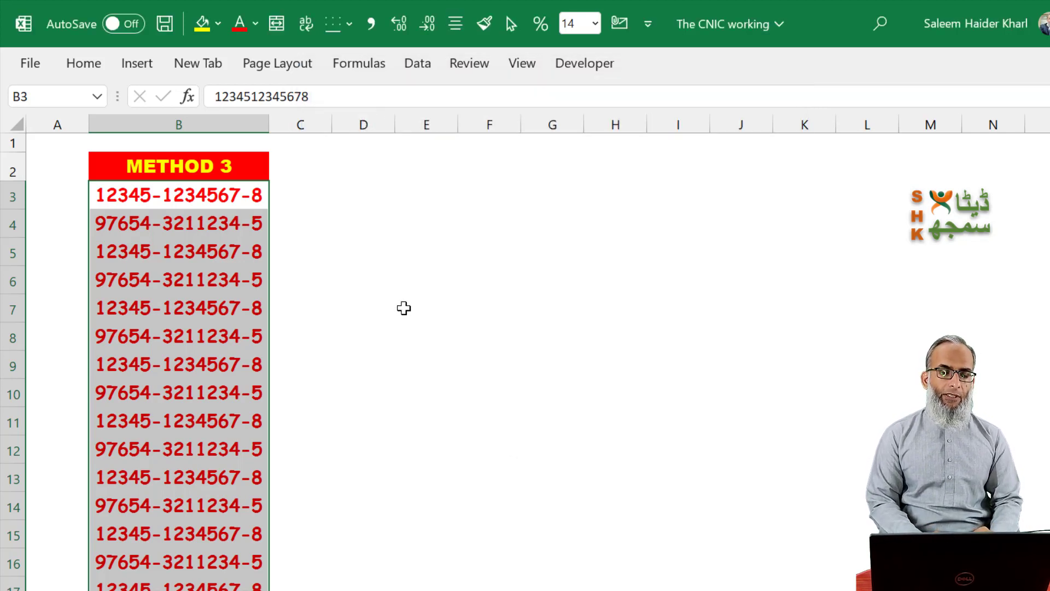
Deselect the formatted CNIC numbers and go back to the METHOD 1 sheet to review its nested REPLACE results
left_click(403, 308)
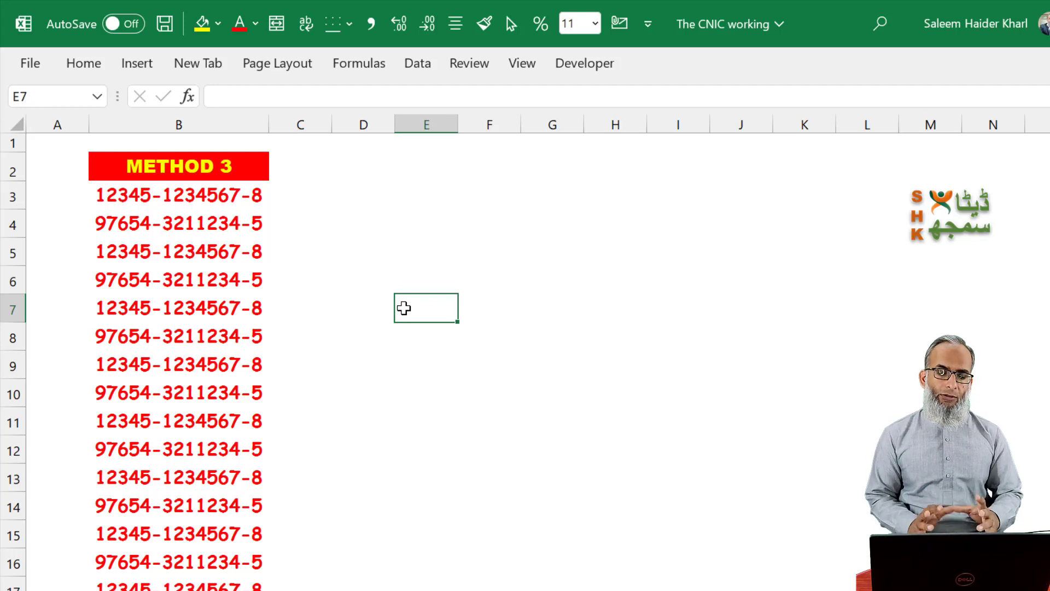
key("ctrl+Page_Up")
key("ctrl+Page_Up")
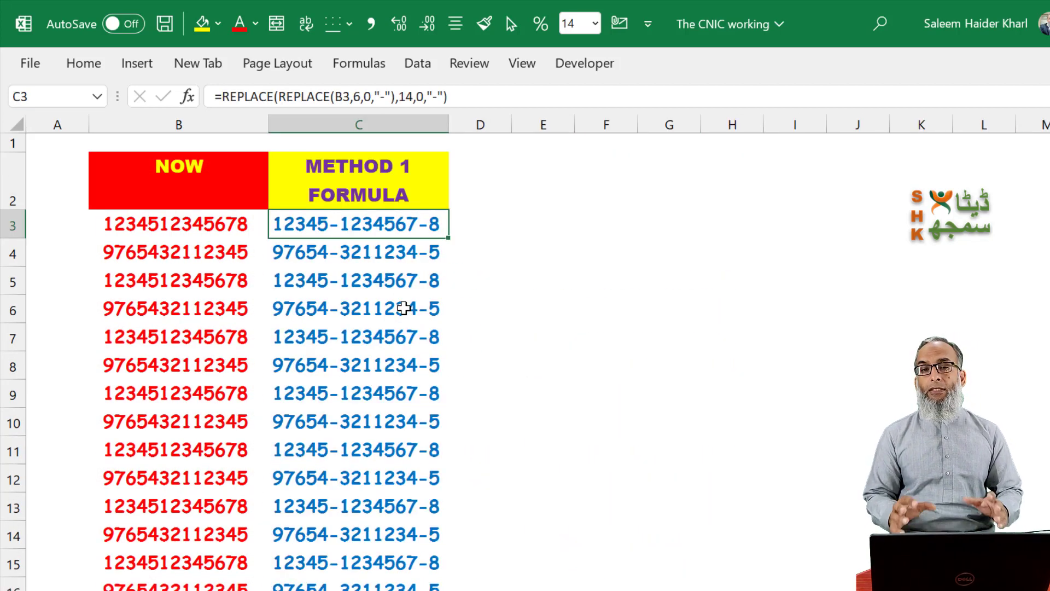